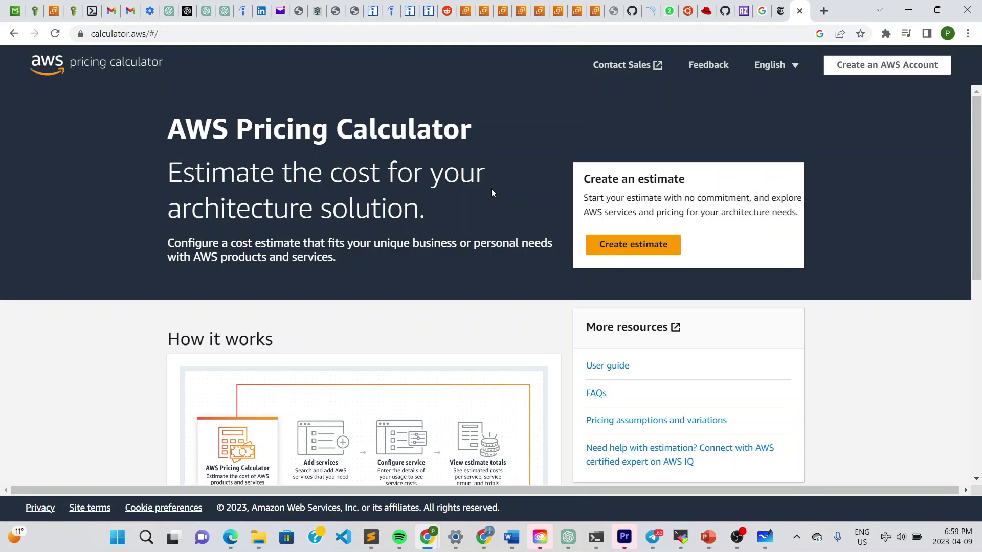
scroll(492, 191, down, 8)
scroll(492, 192, up, 10)
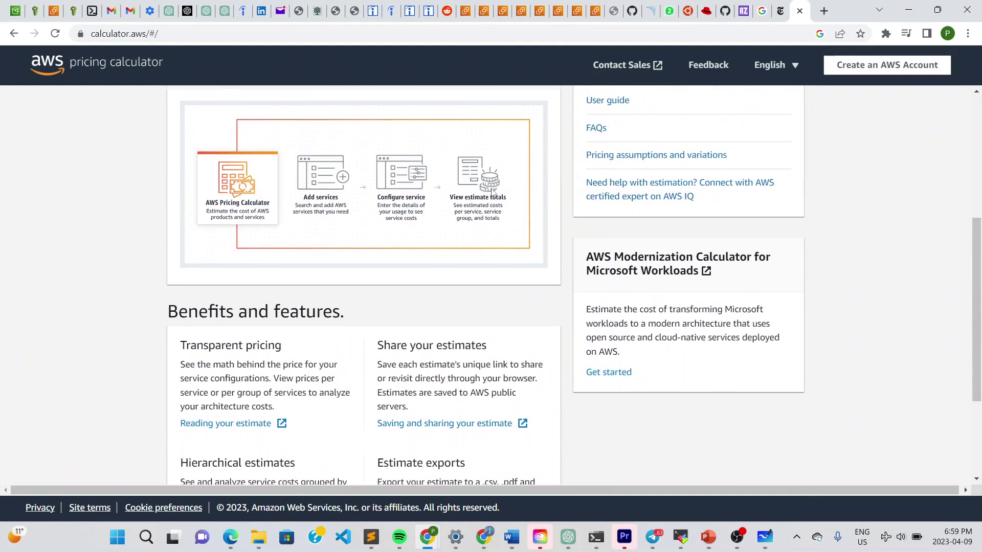
scroll(492, 192, down, 8)
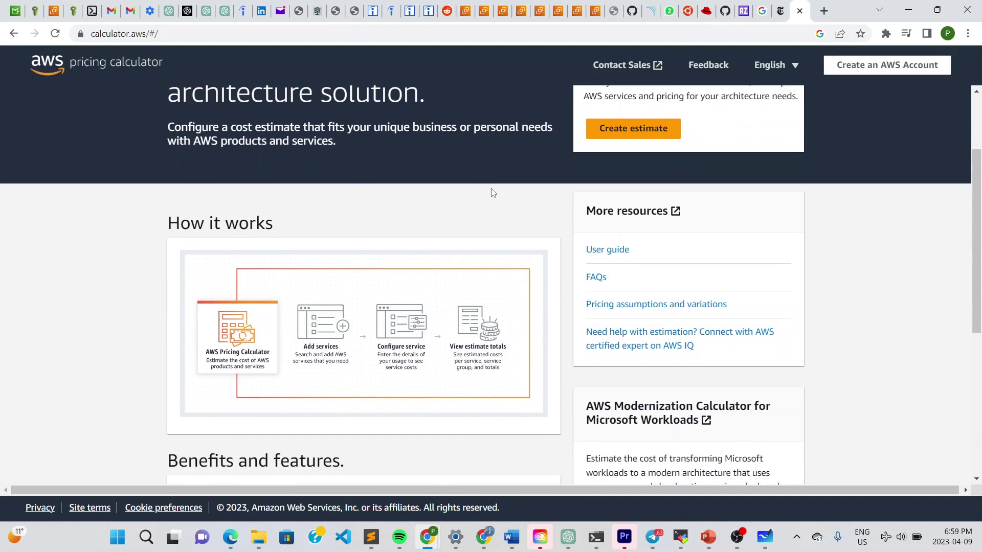
scroll(492, 192, up, 4)
scroll(492, 193, up, 4)
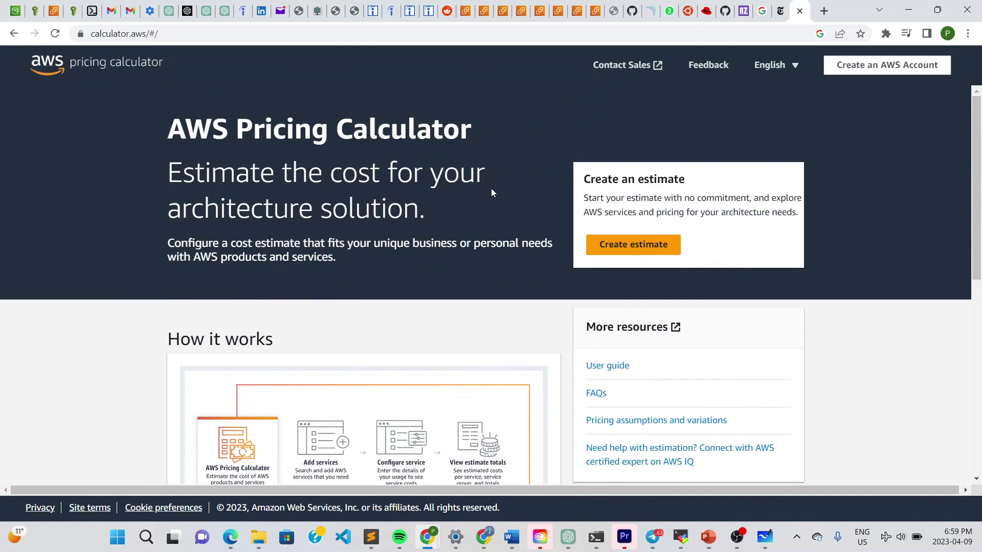
Switch to Microsoft Whiteboard and draw two stick figures facing each other with the black pen
key(alt+Tab)
click(459, 283)
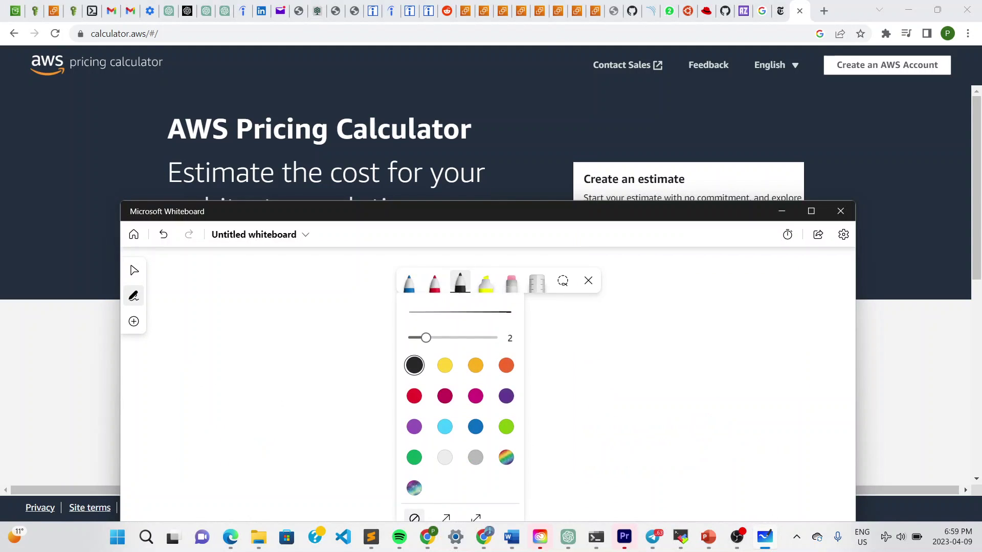
mouse_move(253, 343)
mouse_down()
mouse_move(255, 358)
mouse_move(279, 342)
mouse_up()
mouse_move(270, 399)
mouse_down()
mouse_move(262, 426)
mouse_move(234, 454)
mouse_up()
mouse_move(273, 434)
mouse_down()
mouse_move(302, 447)
mouse_move(262, 471)
mouse_up()
mouse_move(282, 457)
mouse_down()
mouse_move(300, 473)
mouse_move(253, 514)
mouse_up()
mouse_move(525, 370)
mouse_down()
mouse_move(559, 339)
mouse_move(543, 343)
mouse_up()
mouse_move(556, 382)
mouse_down()
mouse_move(559, 415)
mouse_move(563, 391)
mouse_up()
drag(516, 432, 589, 426)
drag(563, 392, 504, 485)
drag(545, 451, 580, 487)
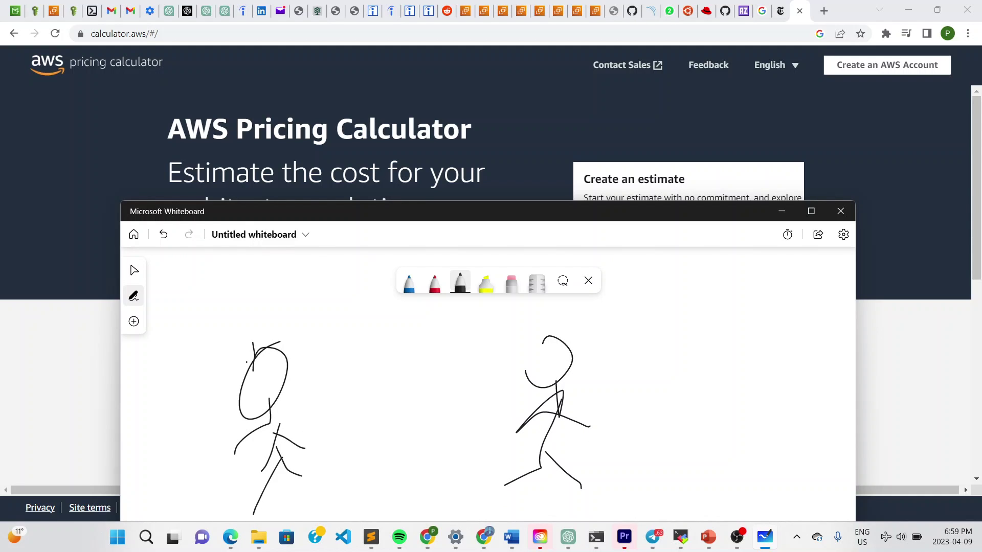
Draw a cloud shape beside the stick figures, write AWS between the figures with inward arrows, and minimize the whiteboard
mouse_move(715, 306)
mouse_down()
mouse_move(759, 372)
mouse_move(761, 329)
mouse_up()
drag(707, 376, 751, 378)
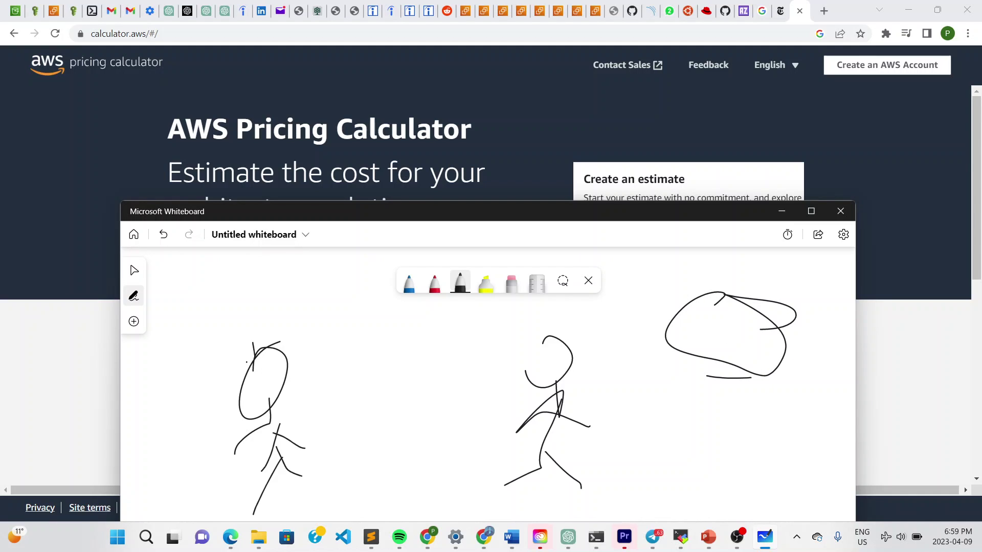
mouse_move(289, 410)
mouse_down()
mouse_move(320, 412)
mouse_move(338, 325)
mouse_move(364, 376)
mouse_up()
mouse_move(324, 359)
mouse_down()
mouse_move(406, 331)
mouse_move(405, 392)
mouse_move(390, 402)
mouse_up()
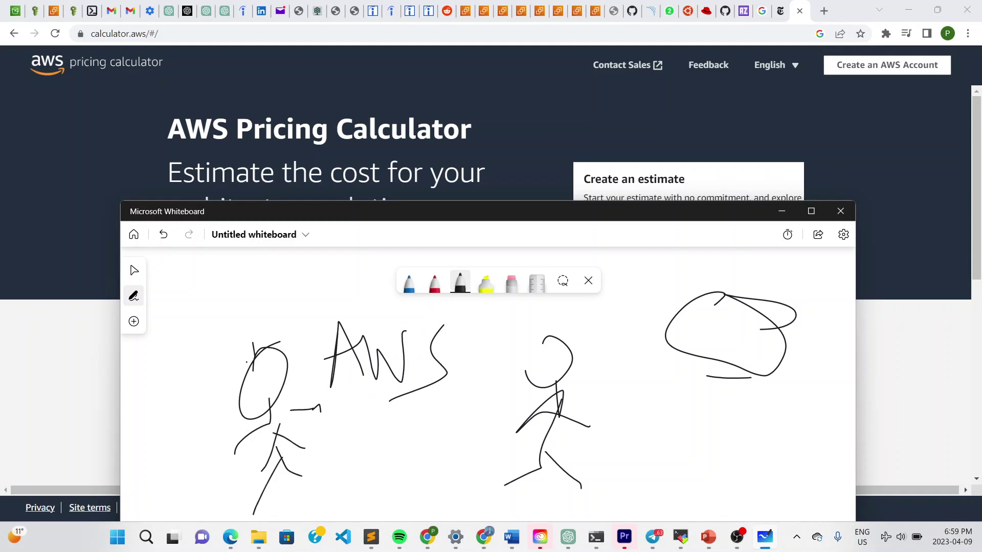
drag(458, 332, 410, 333)
mouse_move(490, 414)
mouse_down()
mouse_move(433, 413)
mouse_move(448, 418)
mouse_up()
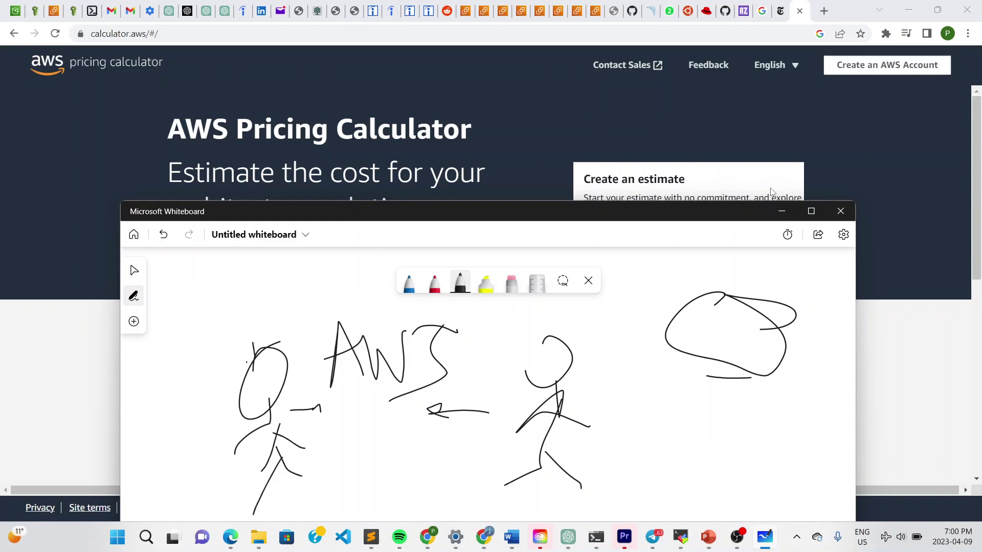
click(781, 211)
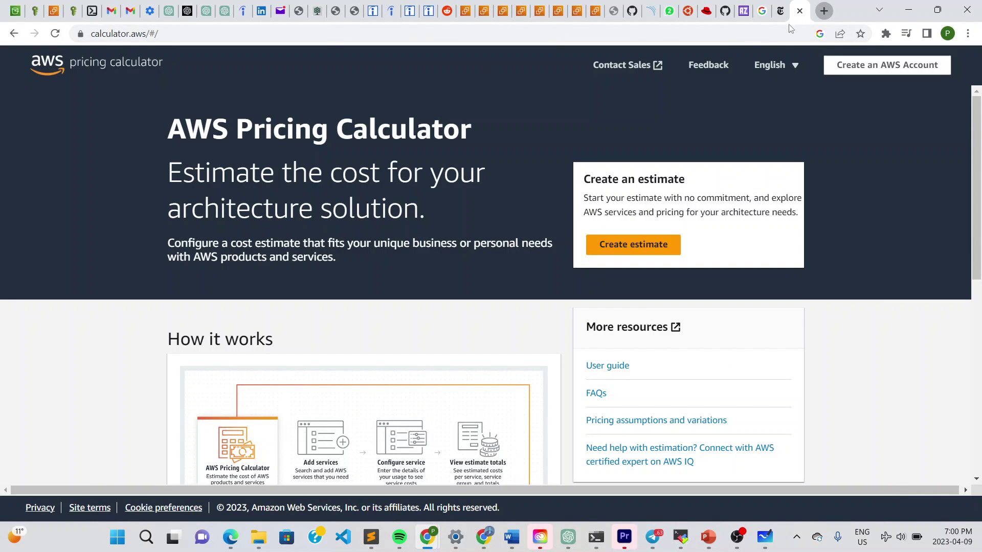
Search Google for "aws calculator" in a new browser tab and open the AWS Pricing Calculator result
key(ctrl+t)
click(745, 31)
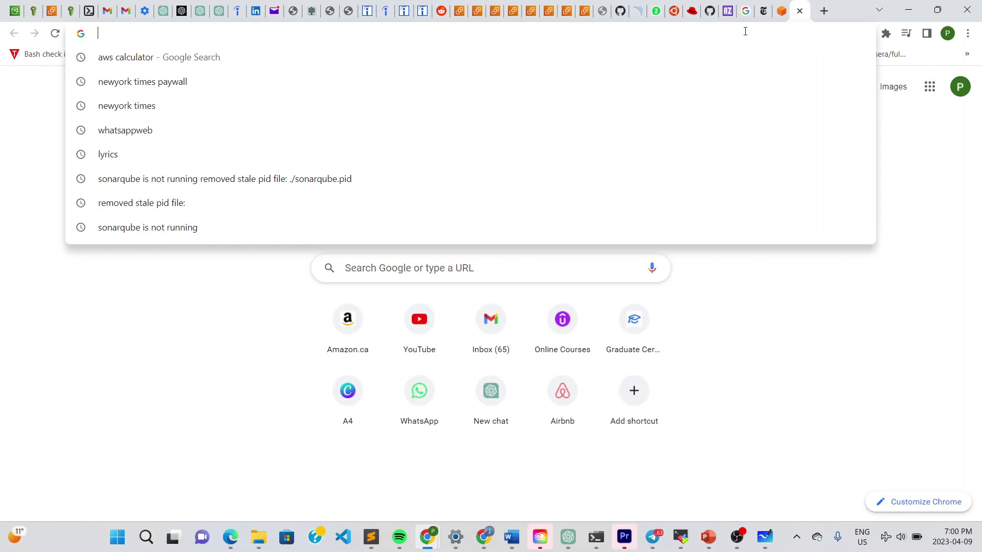
text(aws calu)
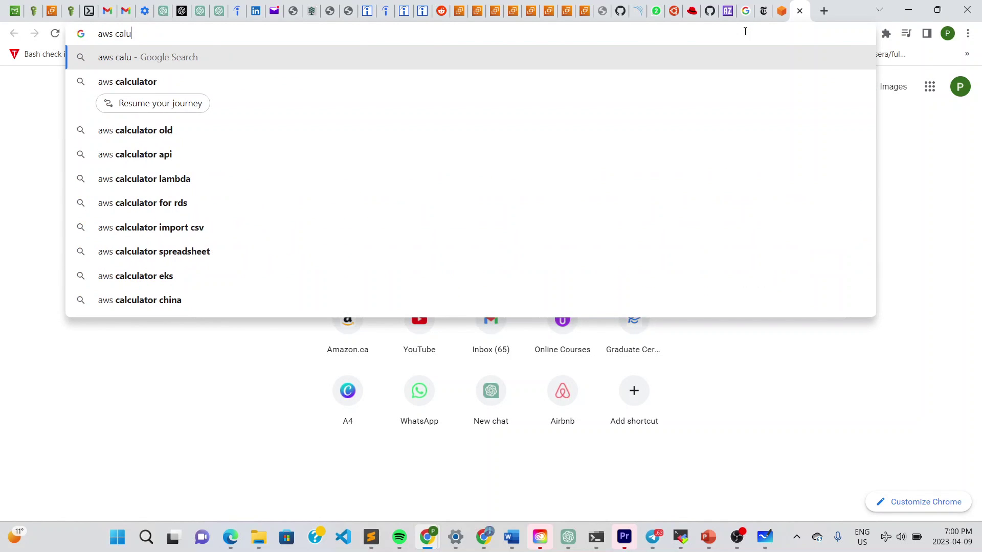
click(678, 83)
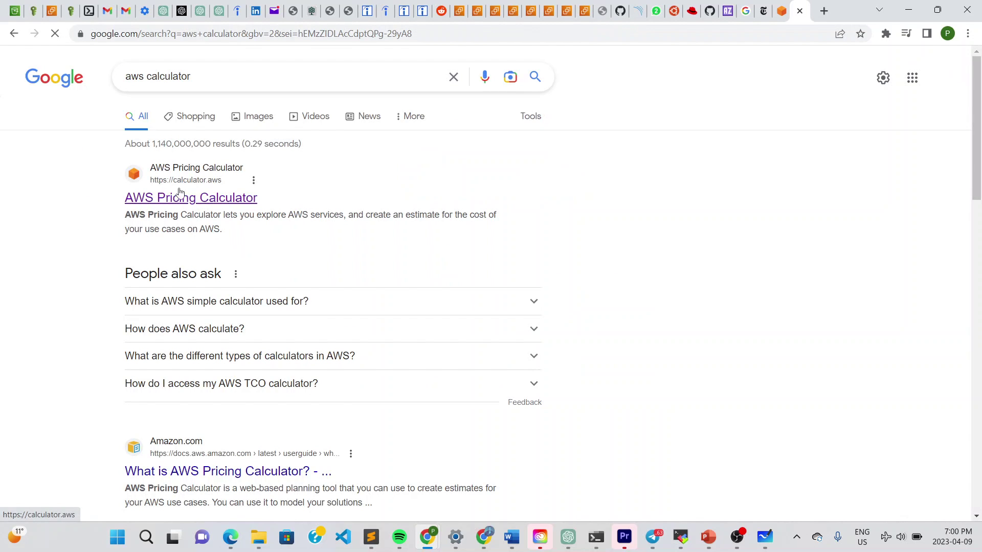
scroll(189, 200, down, 5)
scroll(188, 199, up, 6)
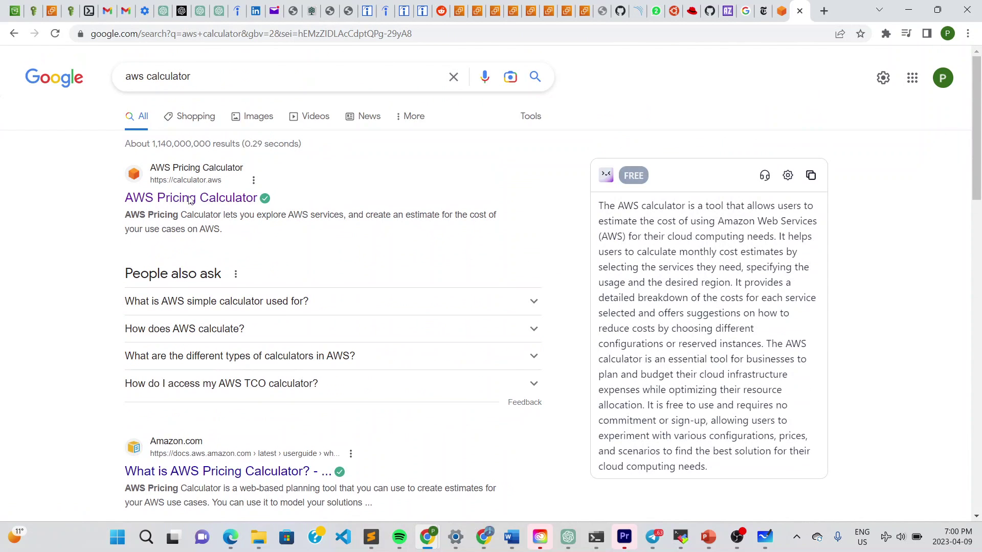
click(180, 199)
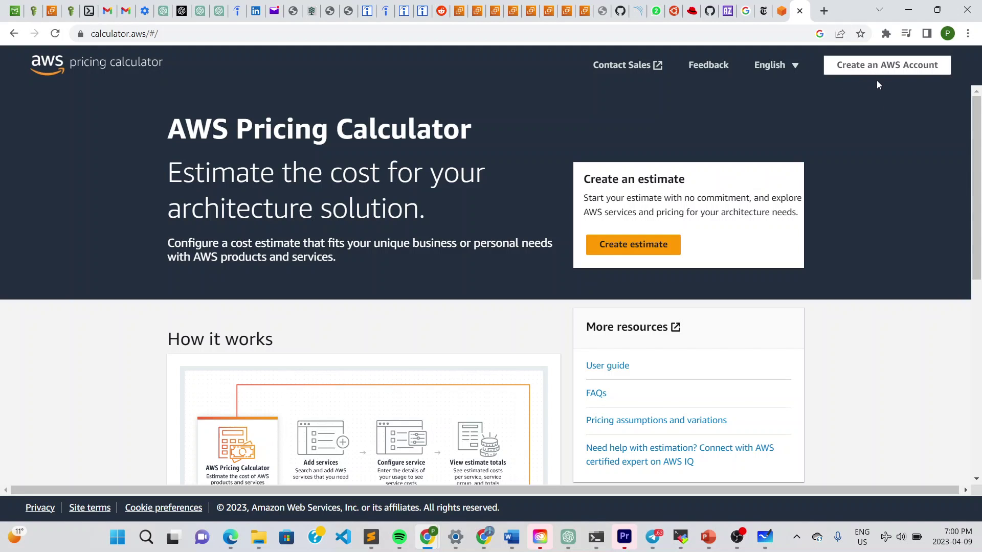
Start a new estimate with the service search by location type, using Region and US East (Ohio)
click(622, 247)
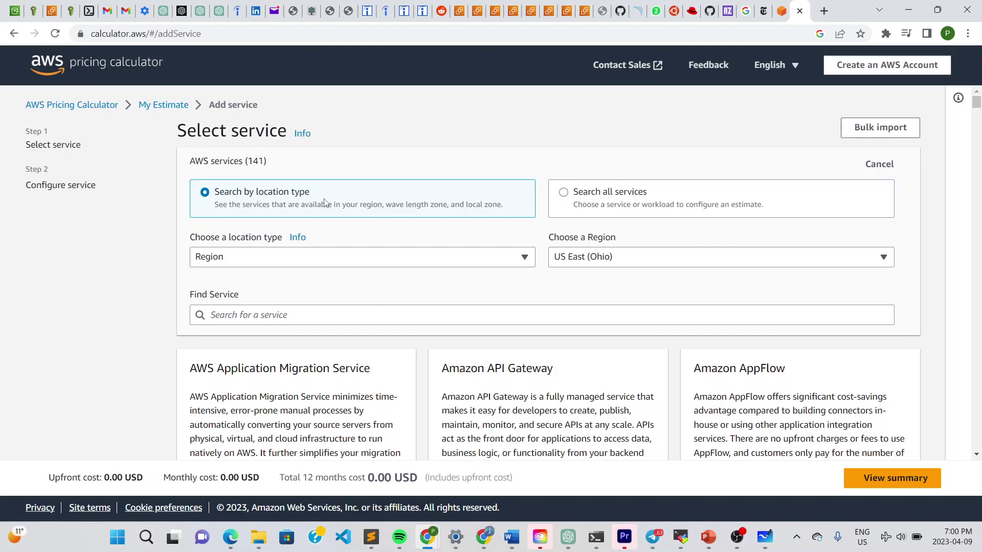
key(Tab)
click(576, 209)
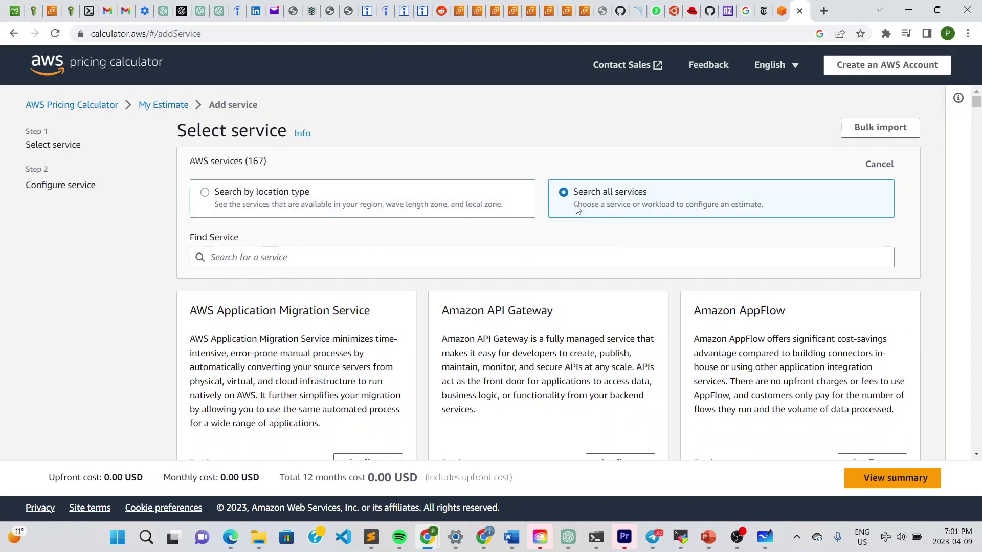
click(347, 205)
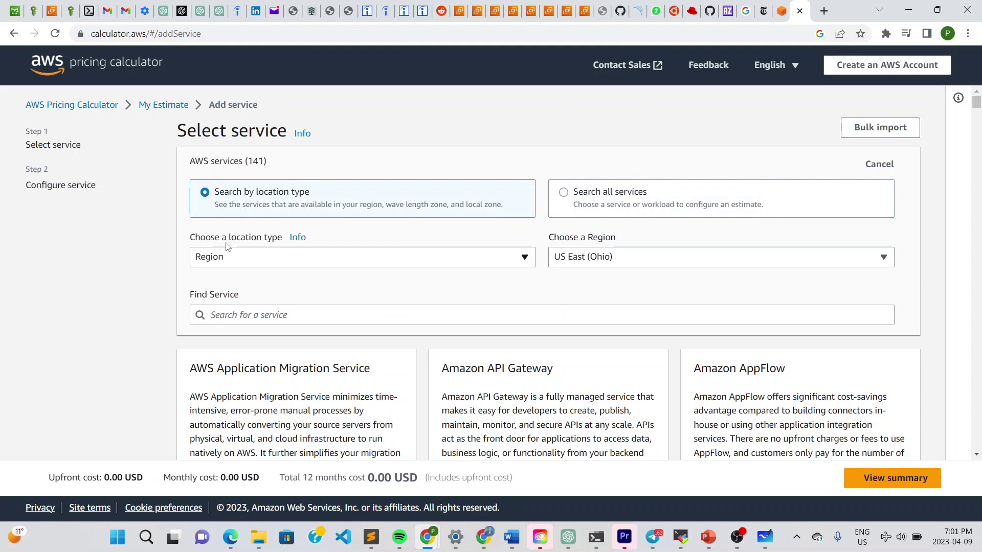
click(242, 256)
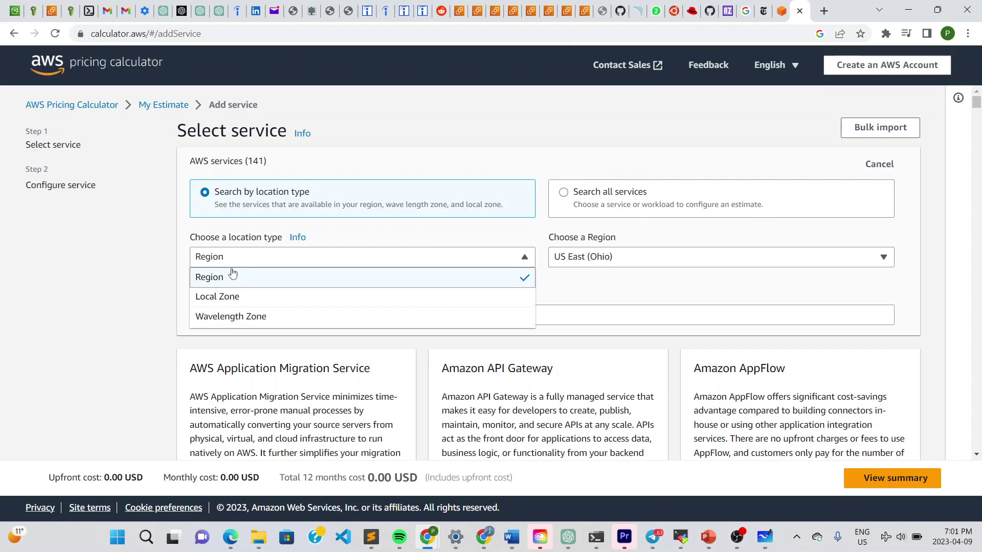
click(170, 263)
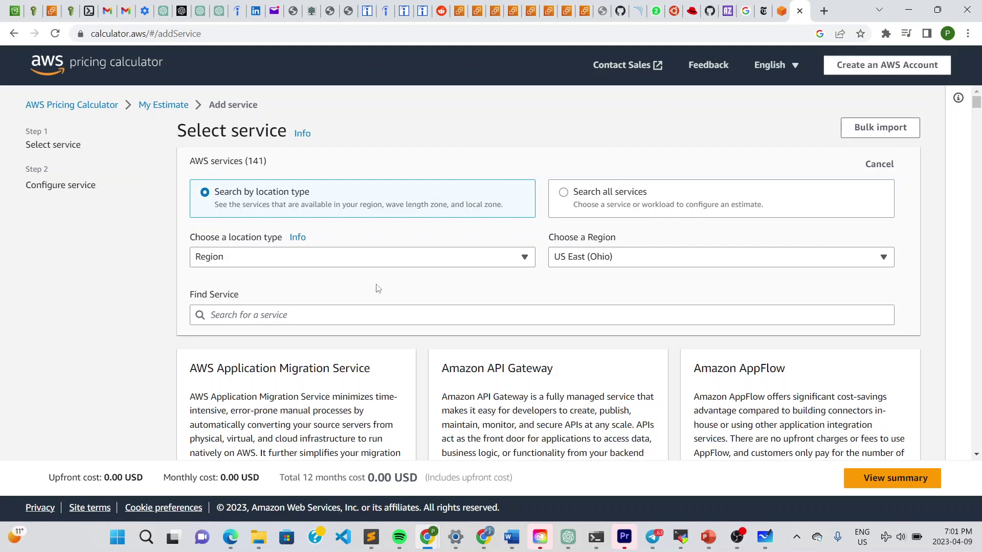
click(698, 260)
click(698, 259)
Find the Ec2 service and open the configuration of Amazon EC2
click(227, 314)
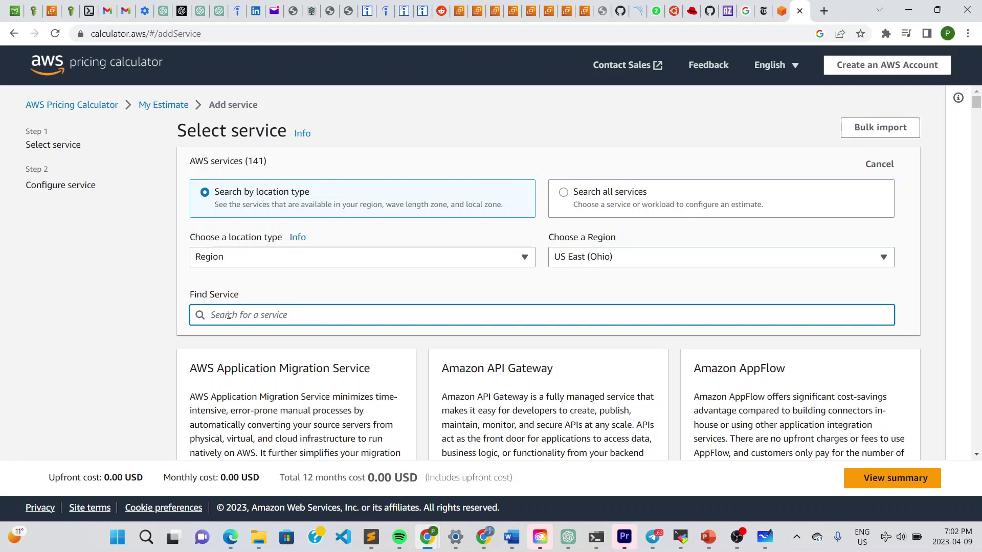
text(Ec2)
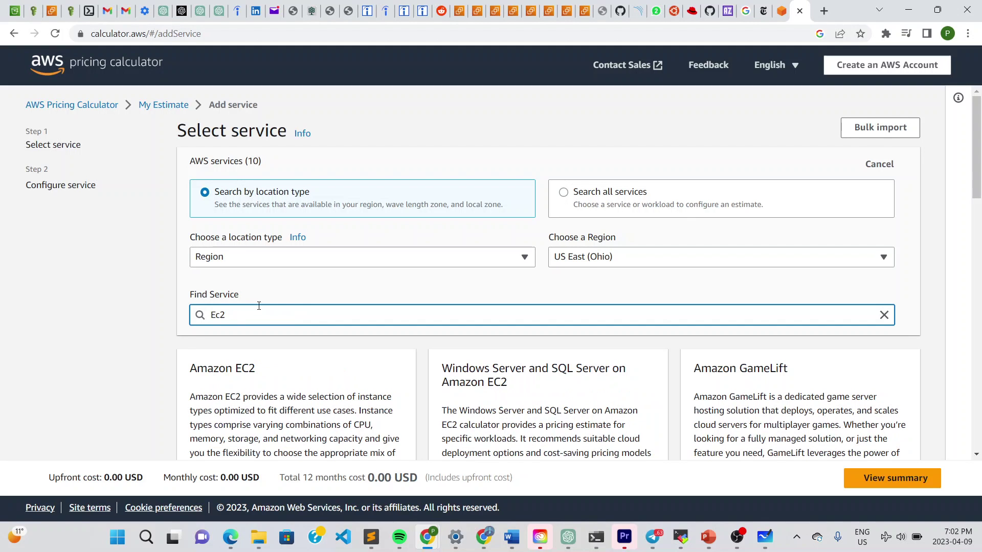
scroll(262, 357, down, 3)
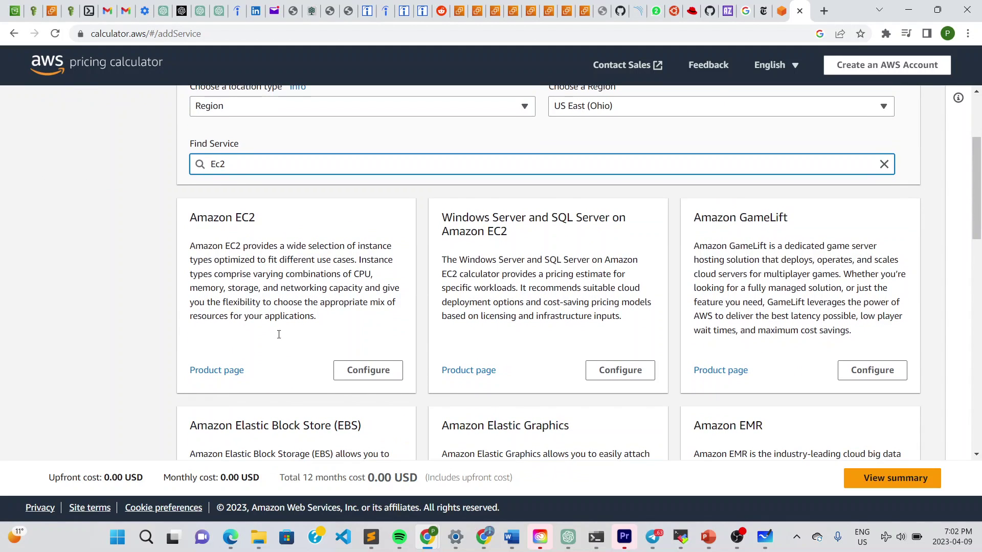
click(361, 370)
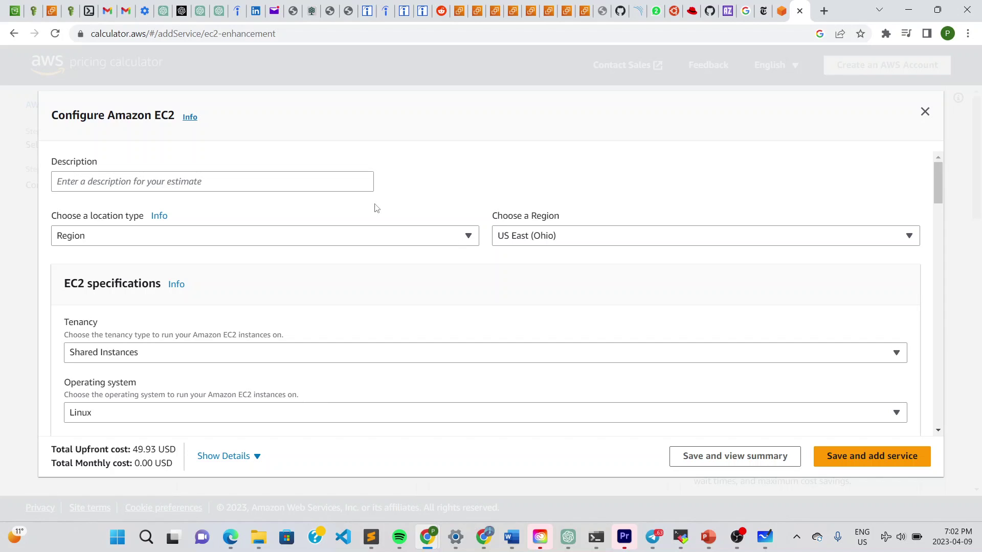
click(311, 183)
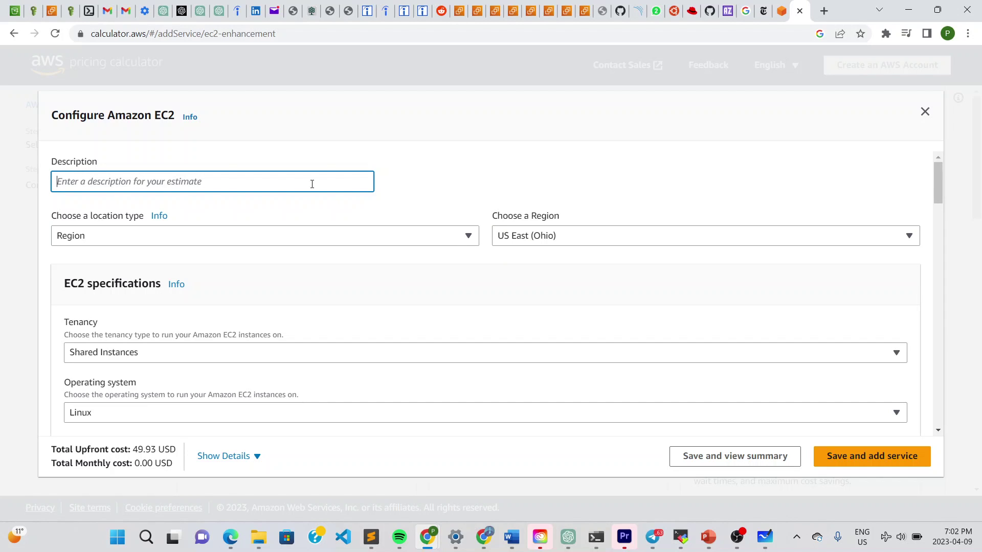
text(EC2 Estimate)
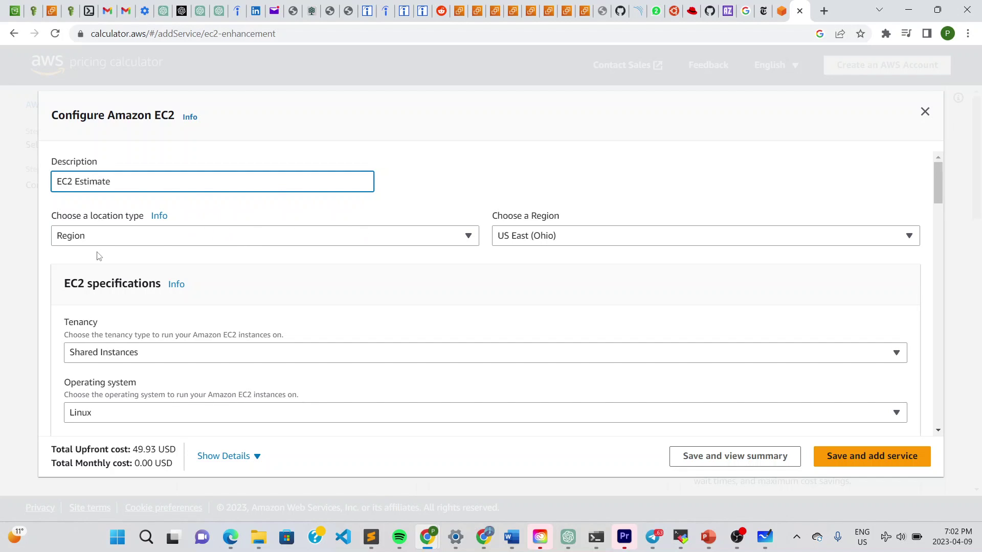
click(21, 262)
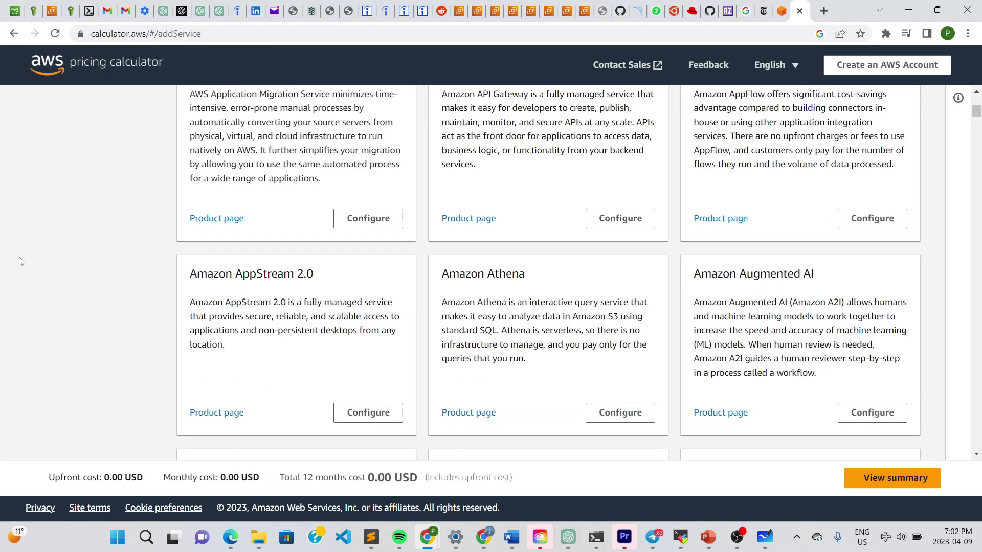
scroll(50, 232, up, 5)
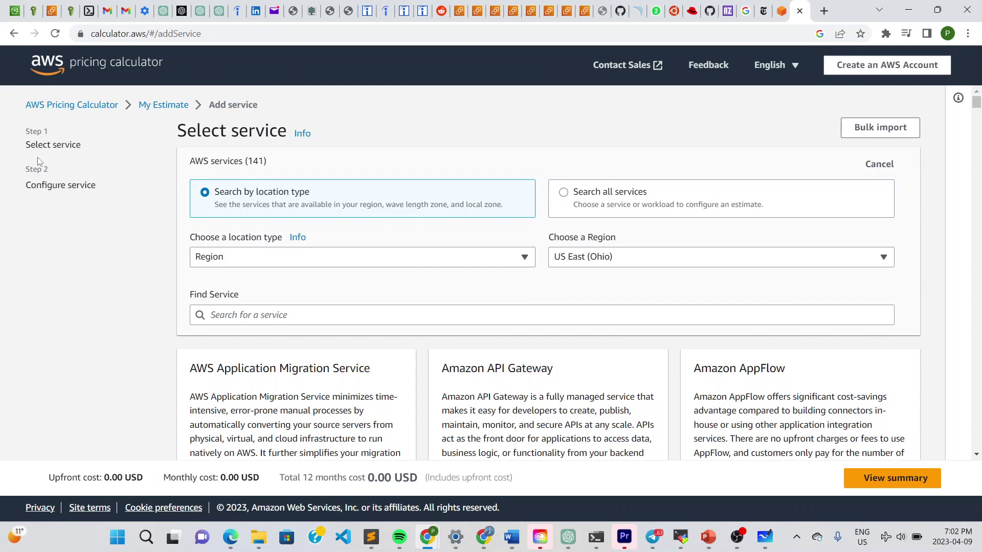
click(15, 35)
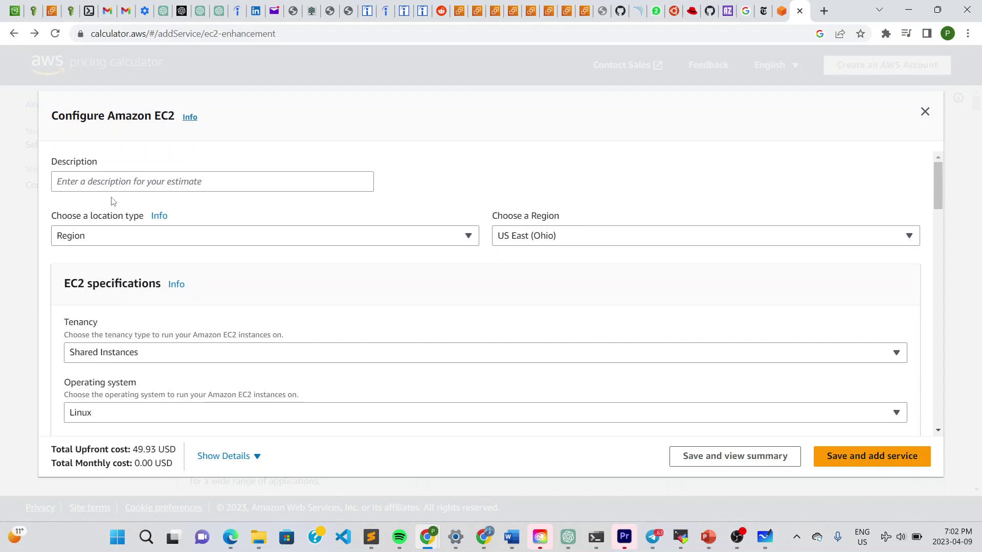
Enter "EC2 Estimate" as the description of the Amazon EC2 estimate
click(112, 183)
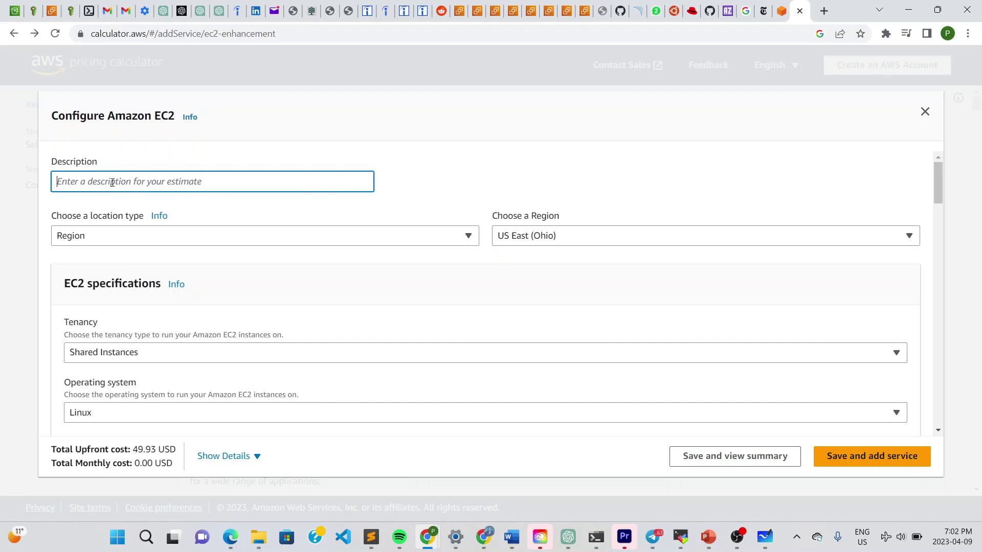
text(EC@)
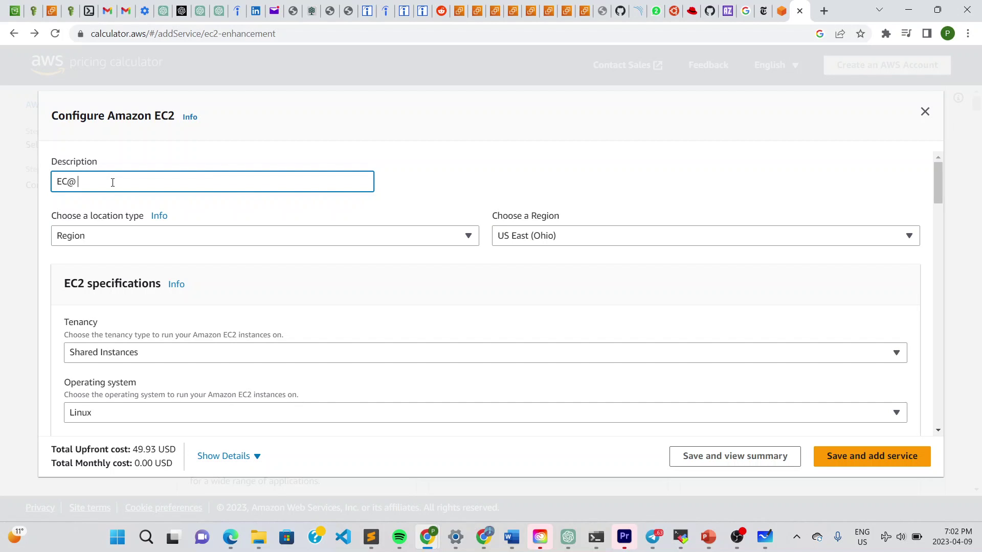
key(BackSpace)
key(BackSpace)
text(2)
text( EW)
key(BackSpace)
text(stimate)
Specify Shared Instances as the tenancy and Linux as the operating system for the EC2 instances
click(161, 354)
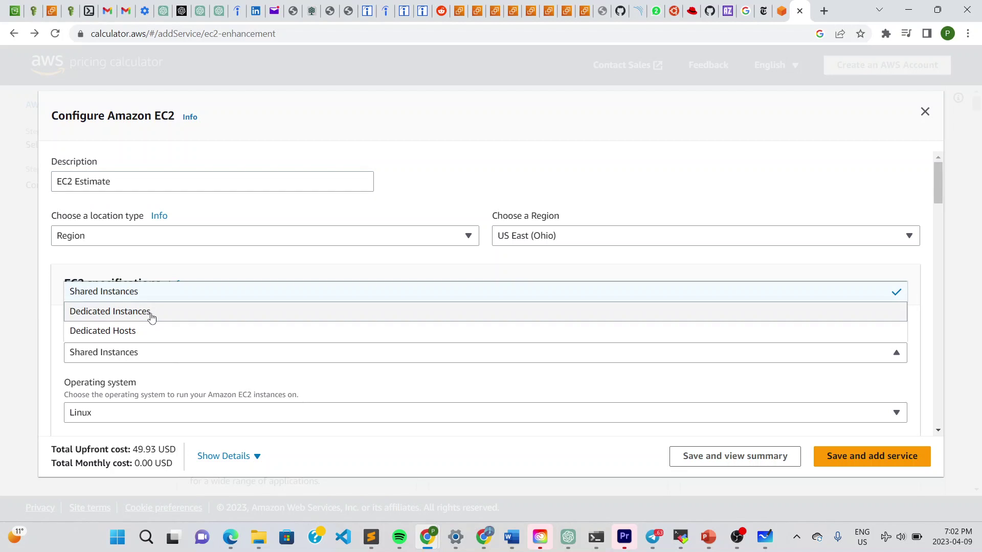
click(56, 300)
scroll(49, 333, down, 3)
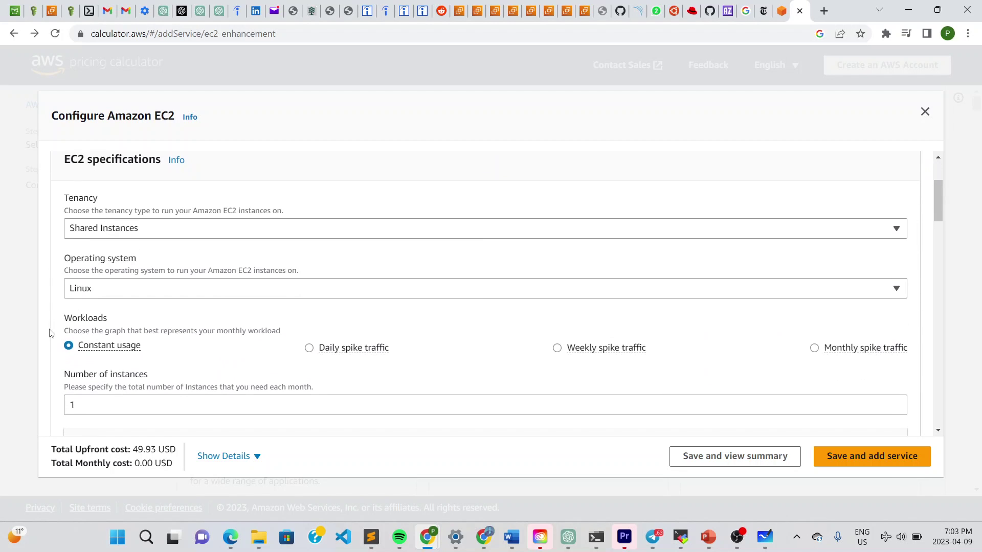
click(116, 290)
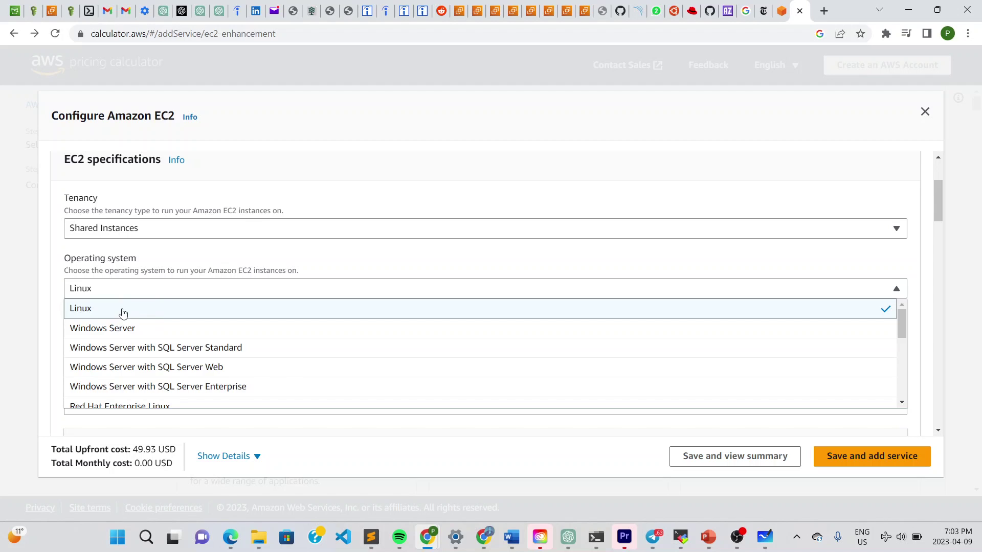
click(123, 309)
drag(939, 213, 940, 214)
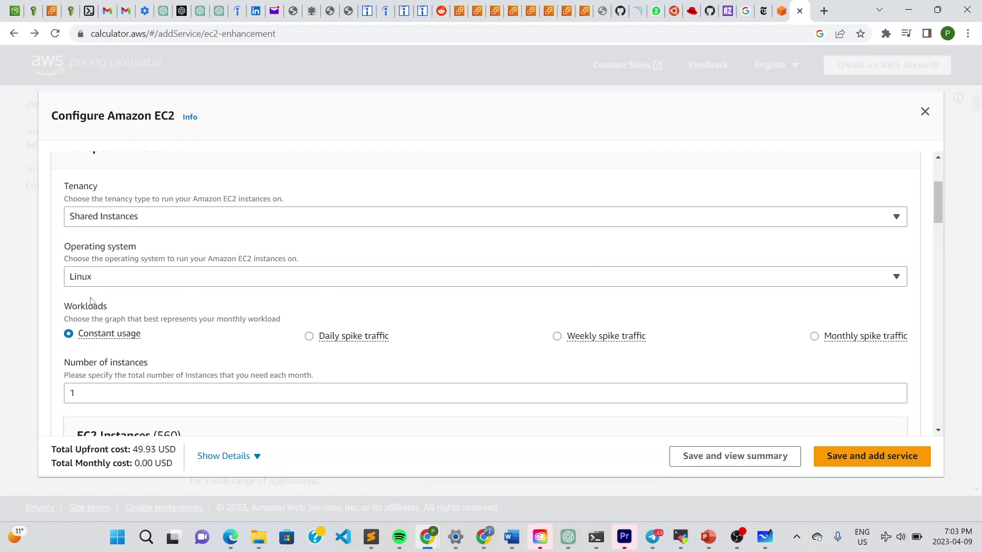
scroll(44, 307, down, 1)
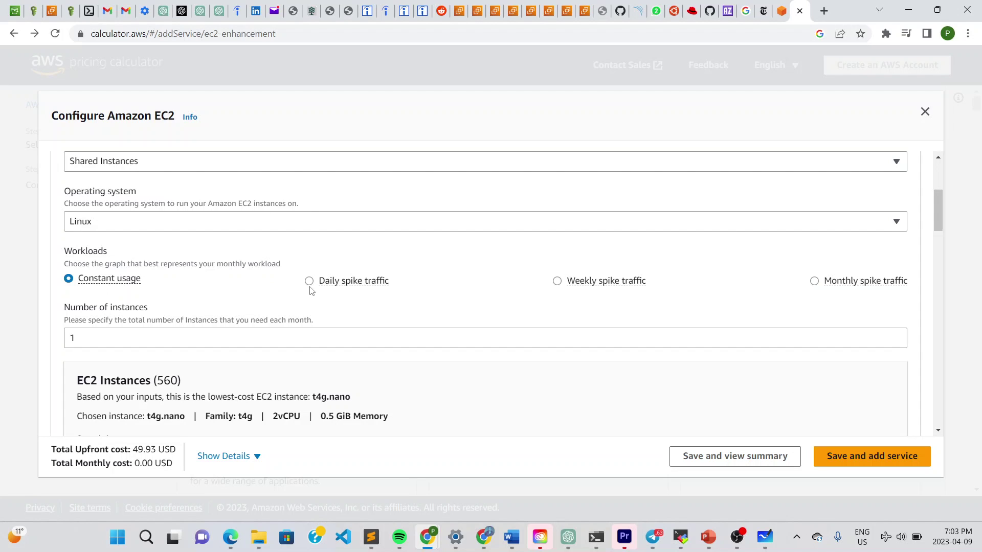
Try the Weekly spike traffic workload and look at its instance settings, and return the workload to Constant usage
click(568, 281)
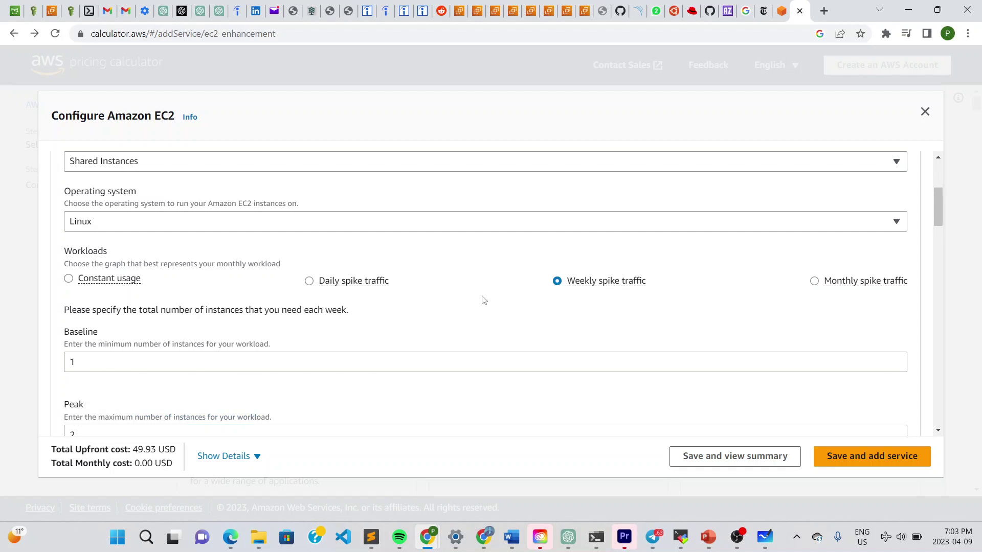
scroll(235, 326, down, 1)
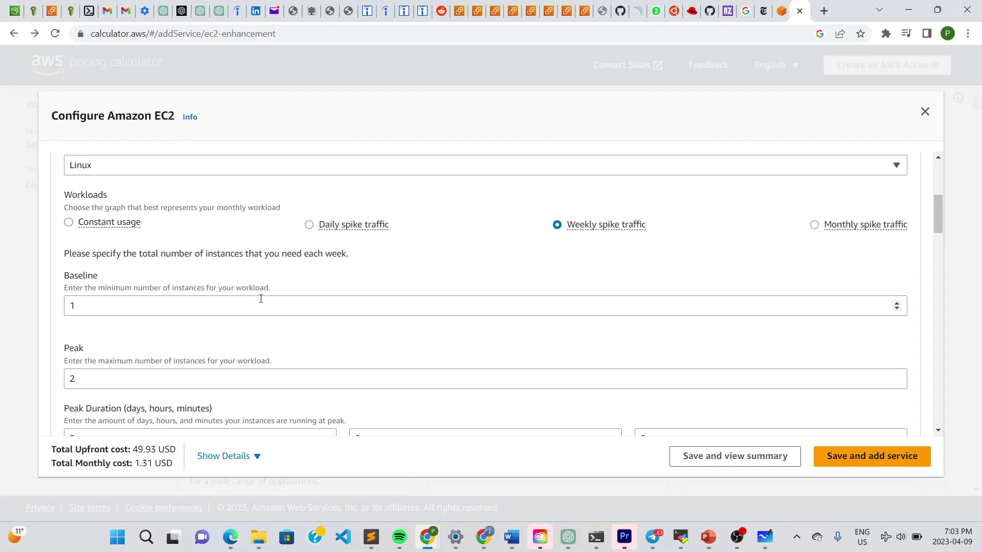
click(70, 222)
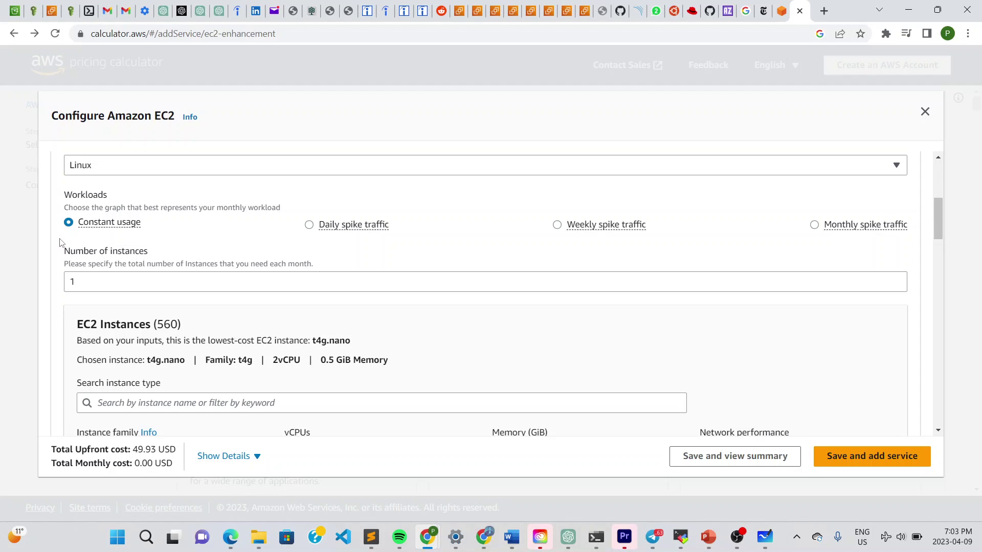
Filter the EC2 instances to the c5 instance family with 8 vCPUs
scroll(53, 272, down, 2)
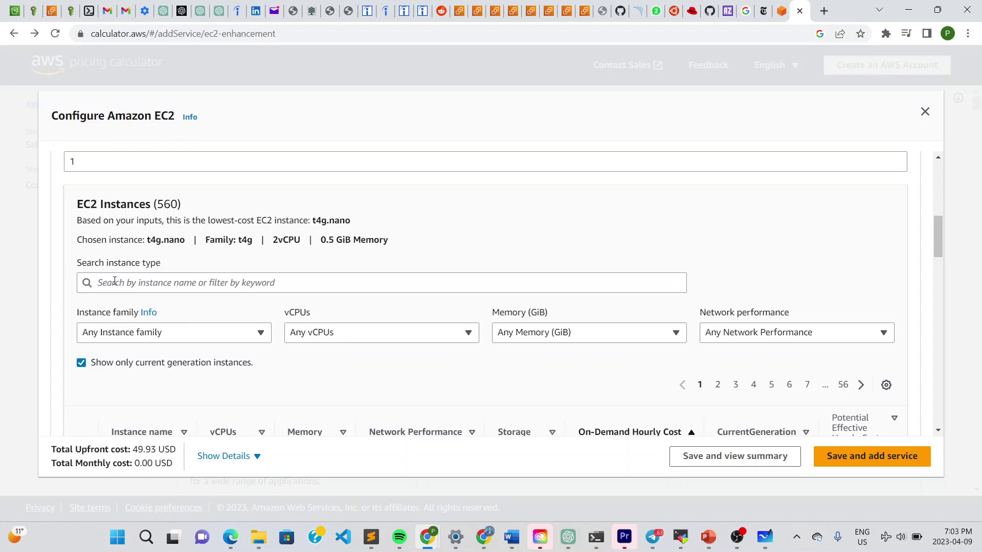
click(114, 281)
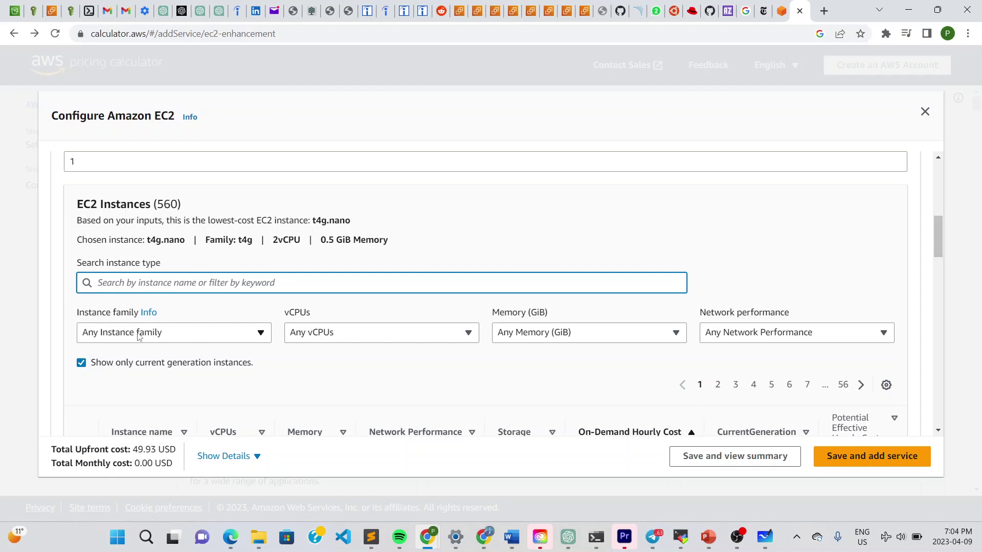
click(244, 336)
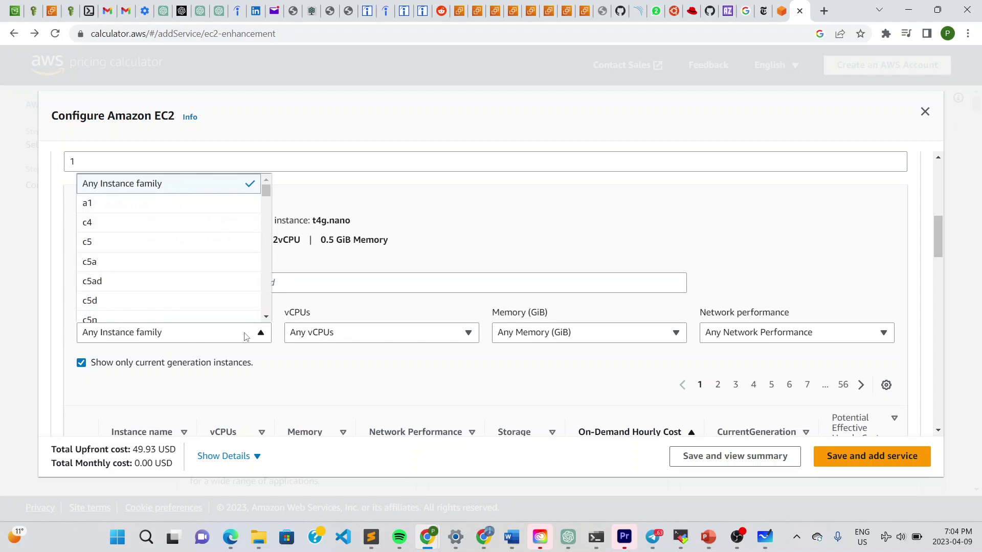
scroll(193, 293, down, 5)
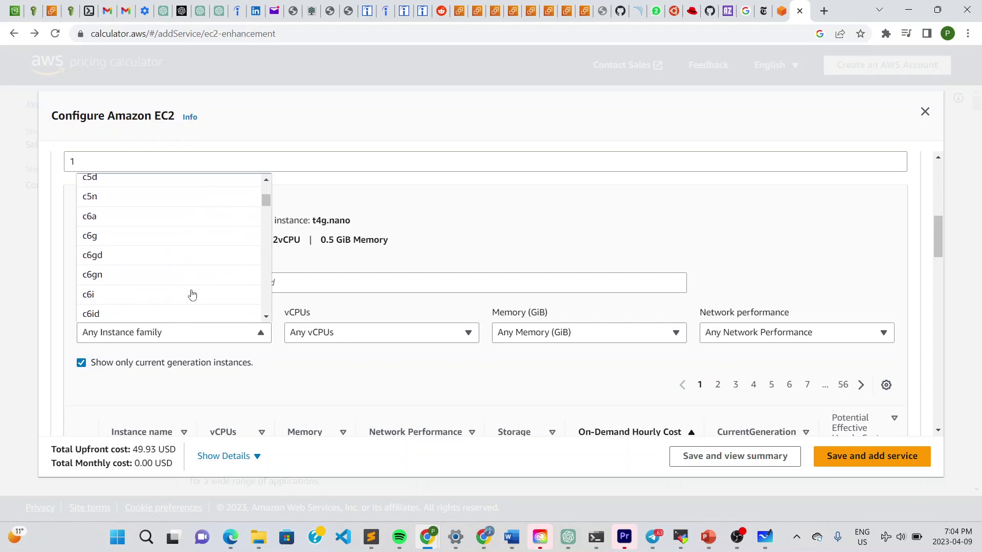
scroll(193, 294, down, 2)
scroll(191, 293, up, 4)
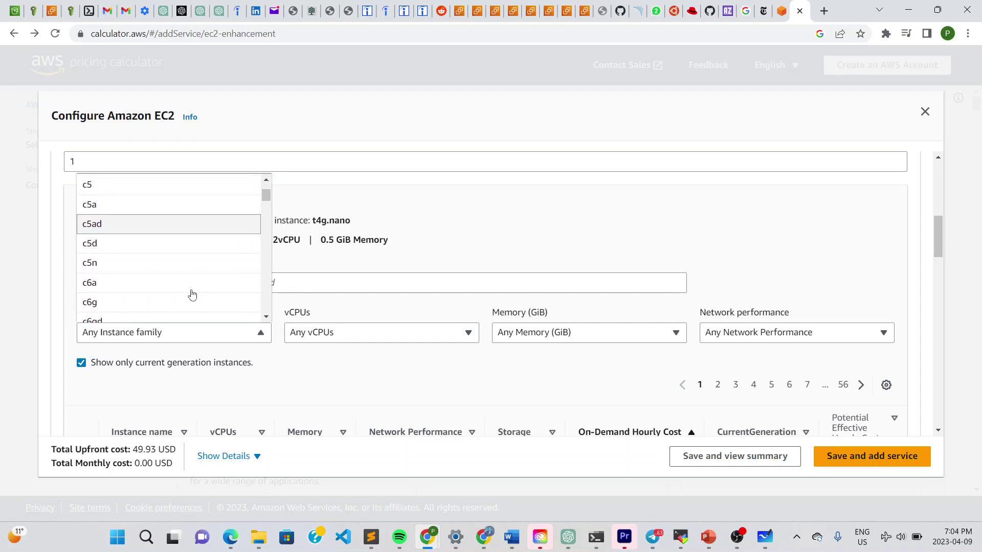
scroll(154, 228, up, 1)
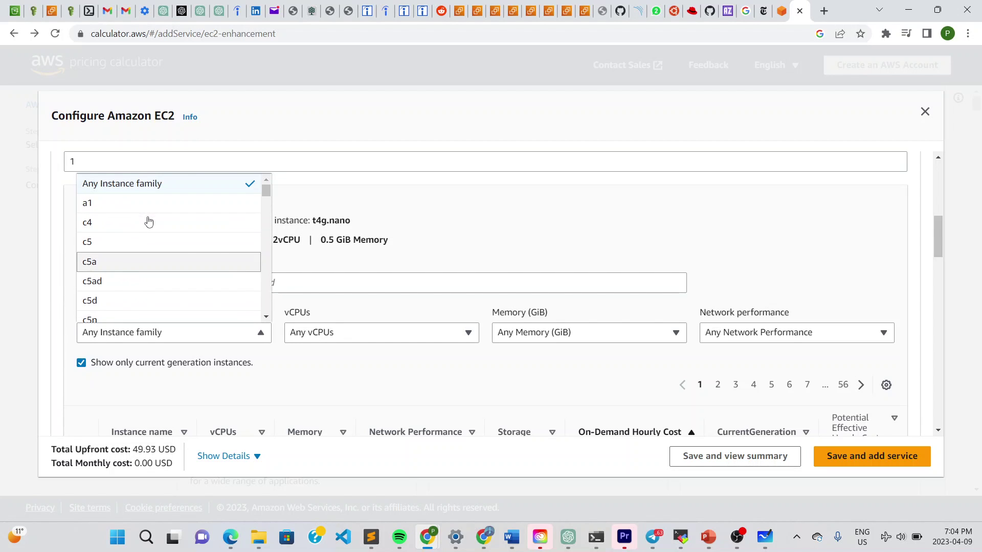
click(127, 242)
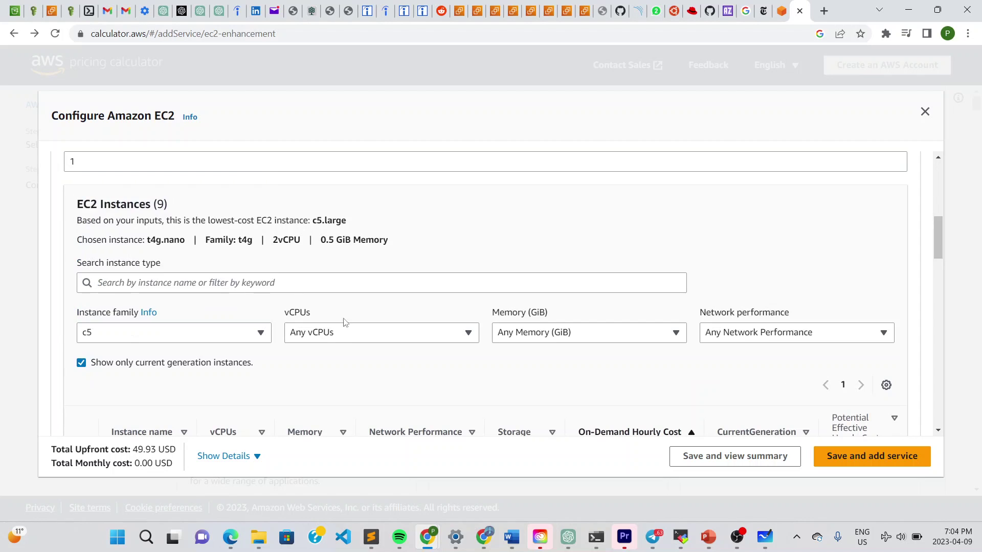
click(413, 339)
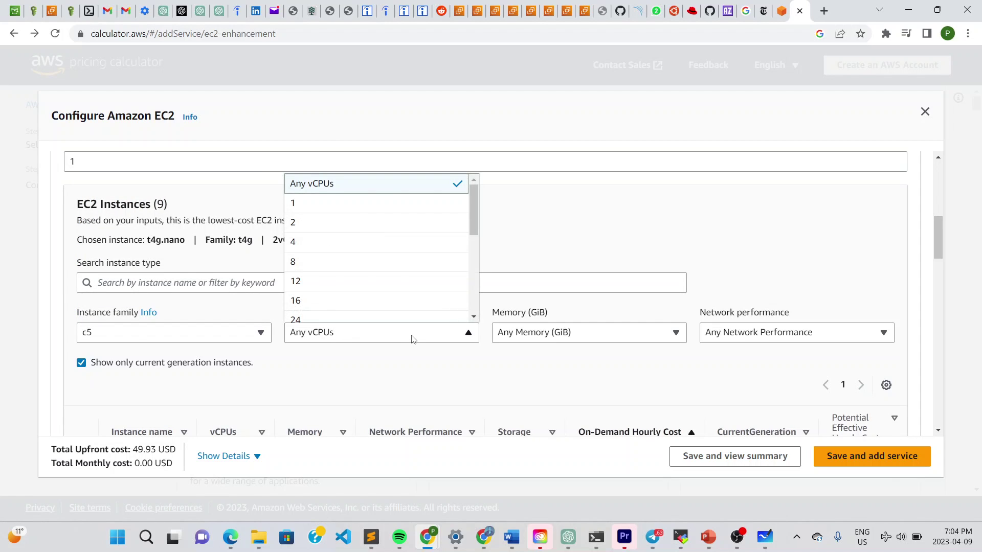
click(384, 266)
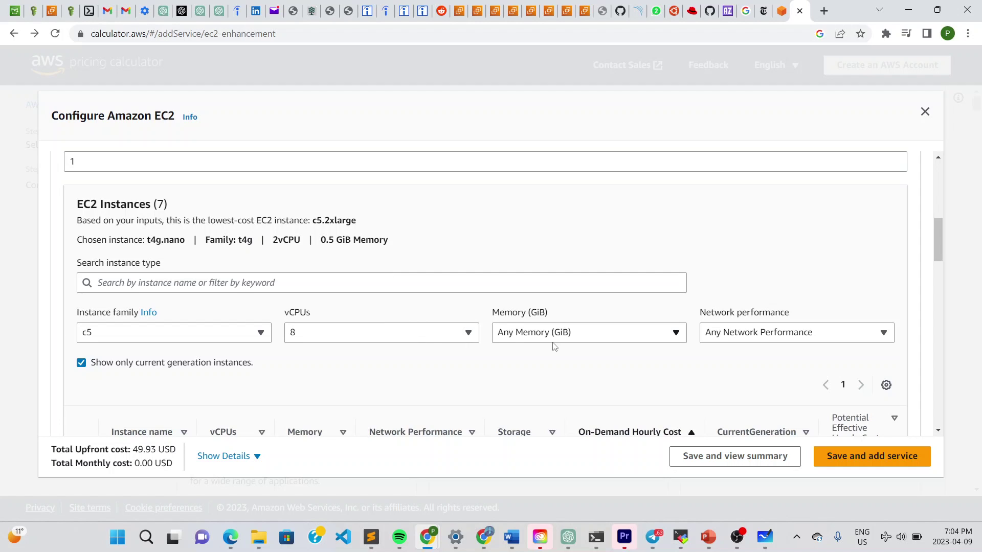
Set the memory filter of the EC2 instances to 3072 GiB and check the available network performance options
click(643, 341)
scroll(584, 279, down, 3)
scroll(585, 280, down, 1)
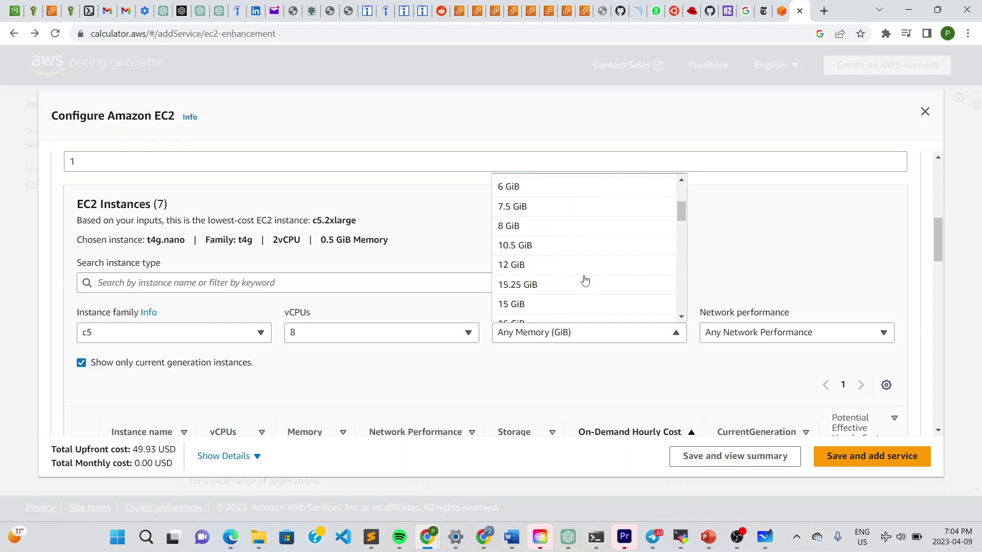
scroll(585, 281, down, 4)
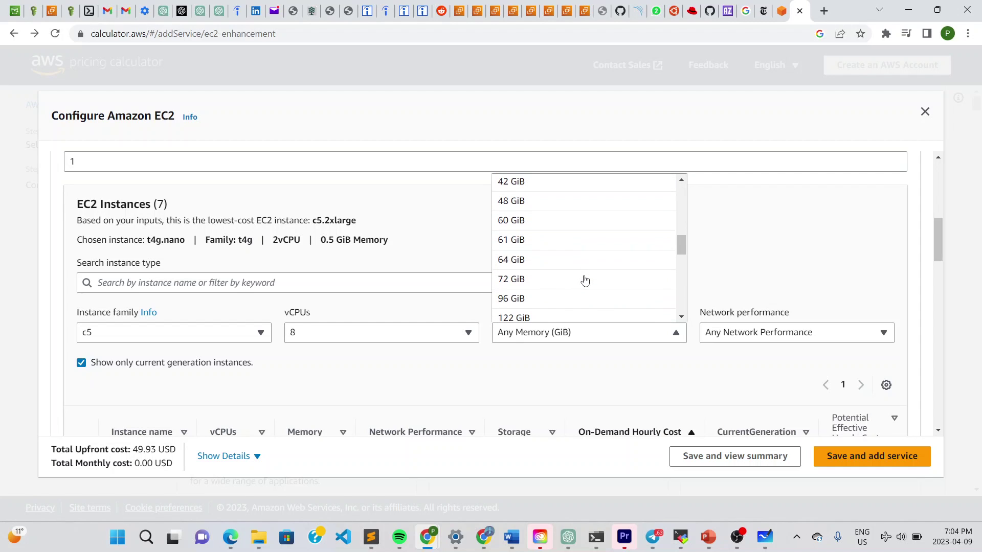
scroll(585, 280, down, 6)
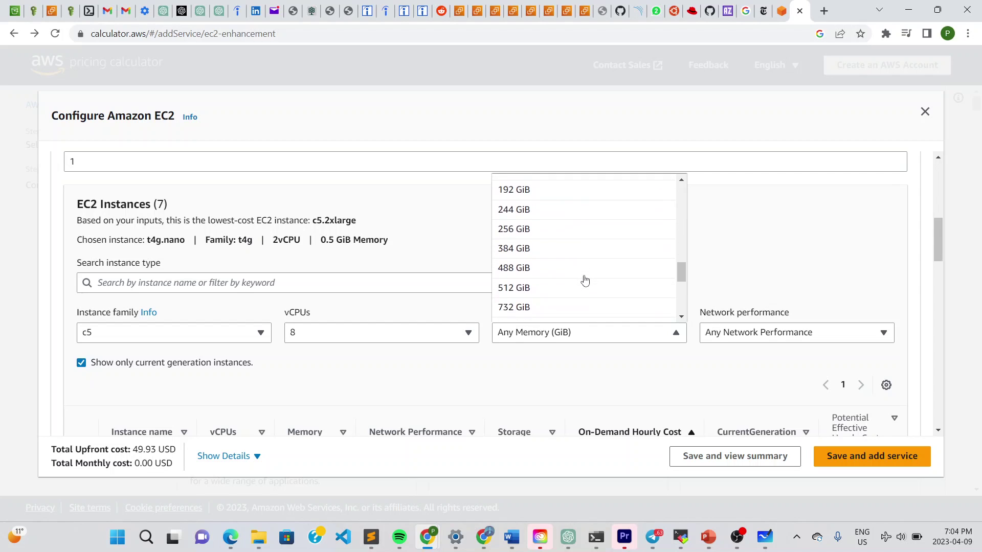
scroll(585, 280, down, 5)
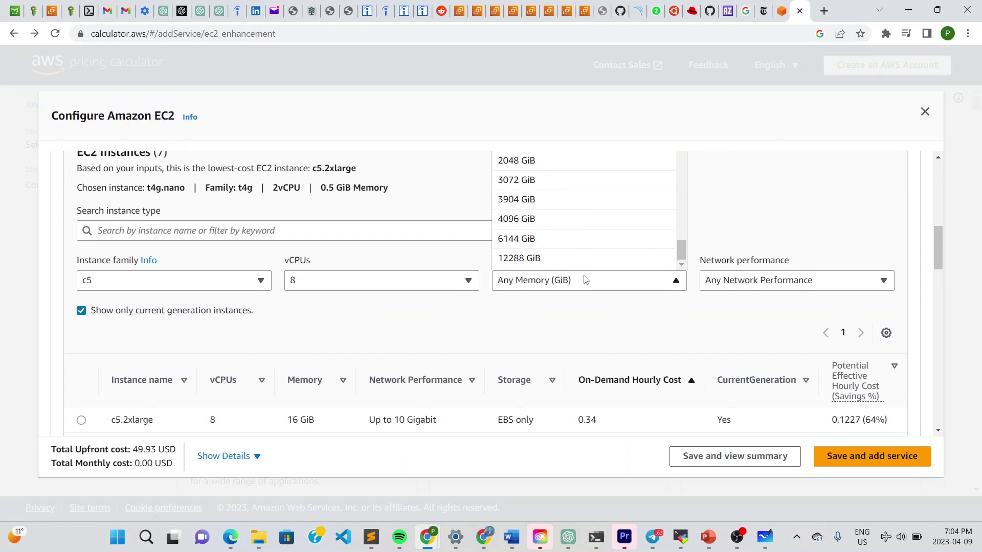
click(512, 182)
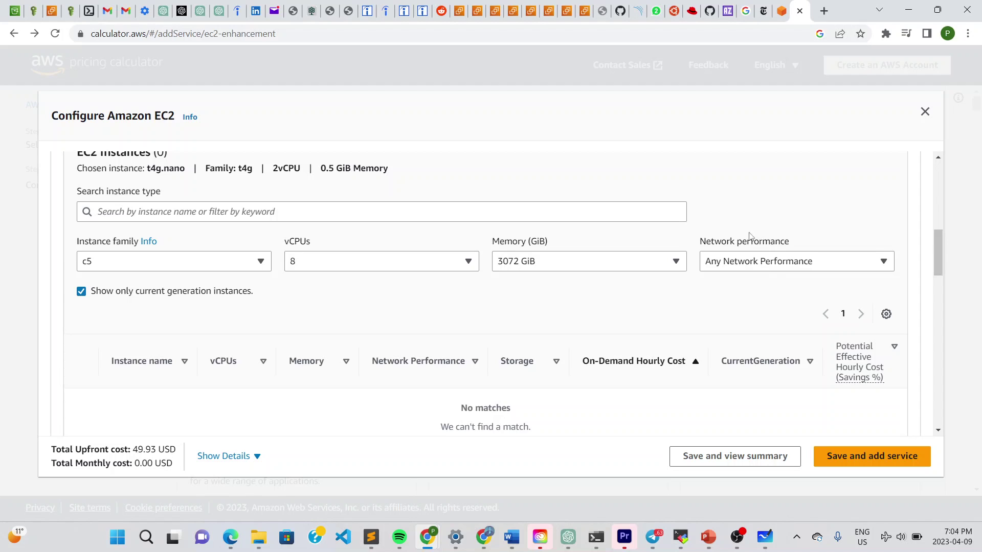
click(763, 262)
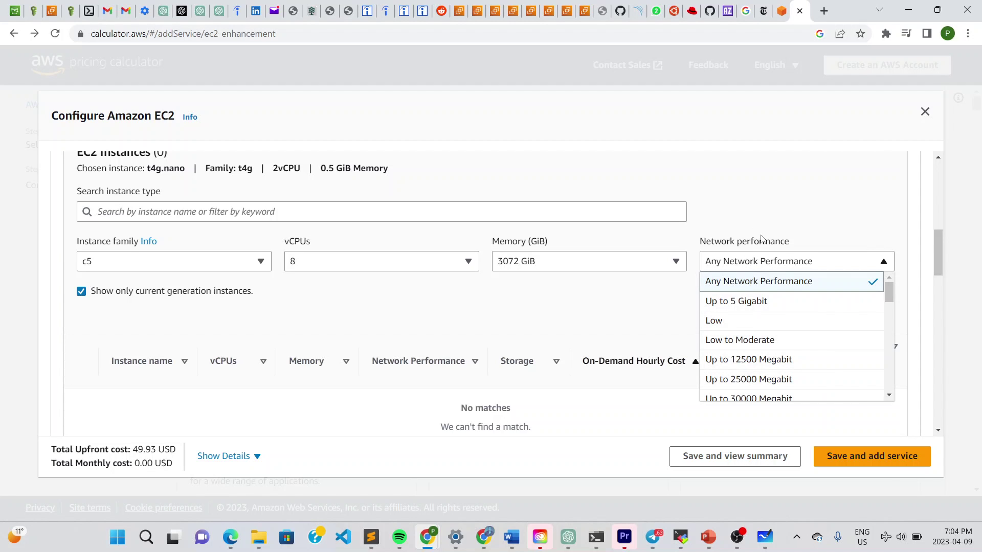
click(761, 219)
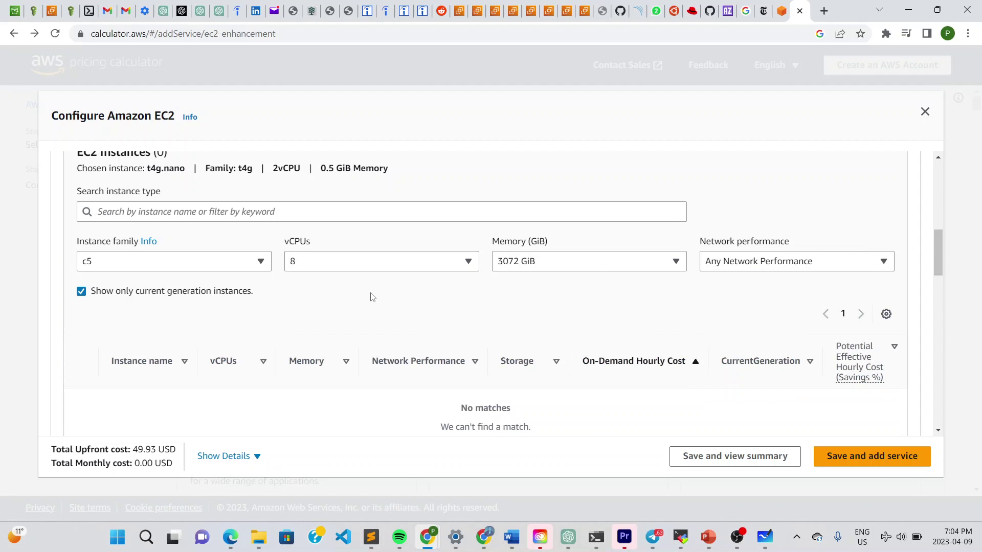
Choose EC2 Instance Savings Plans as the payment option with a reservation term of 1 year
scroll(356, 296, down, 2)
scroll(357, 296, down, 6)
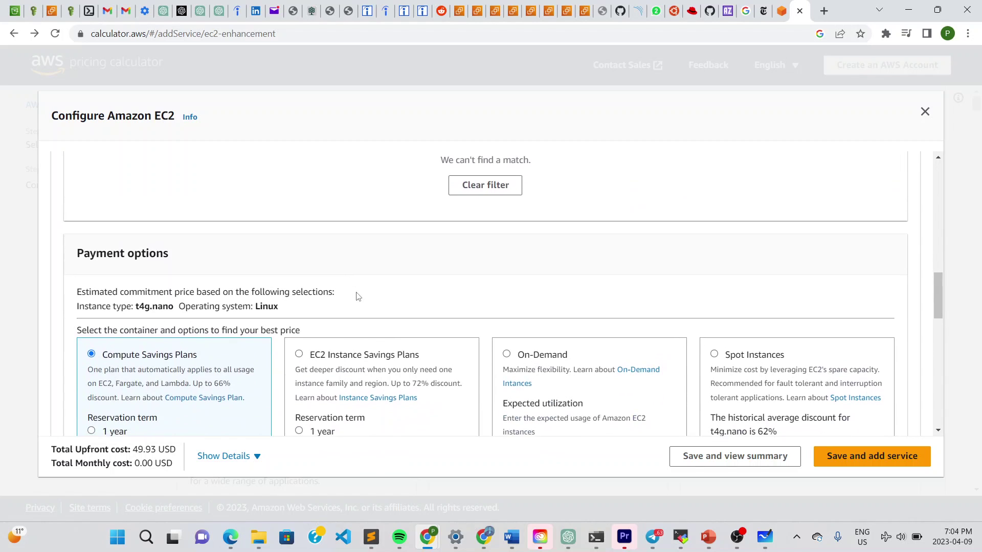
scroll(357, 293, down, 1)
scroll(356, 294, up, 3)
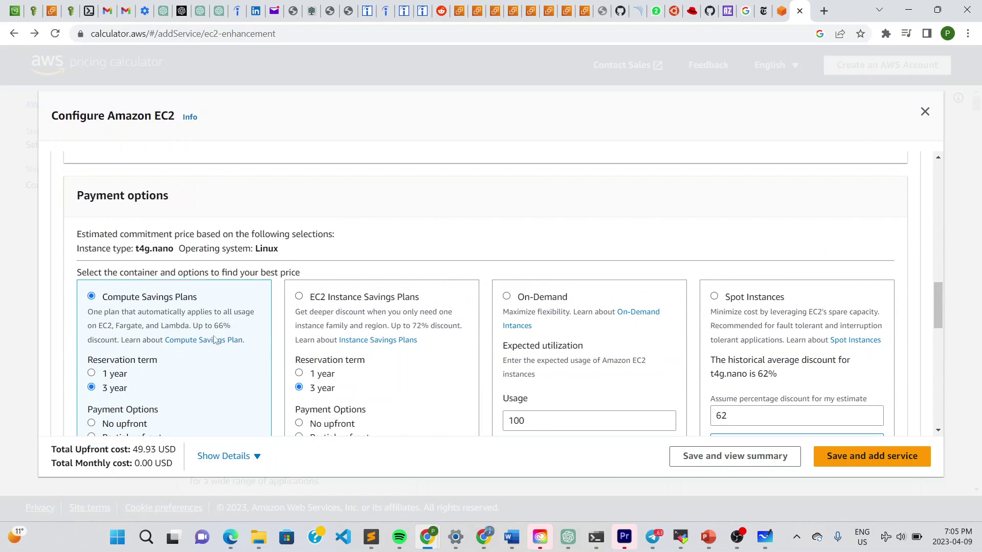
scroll(216, 344, down, 1)
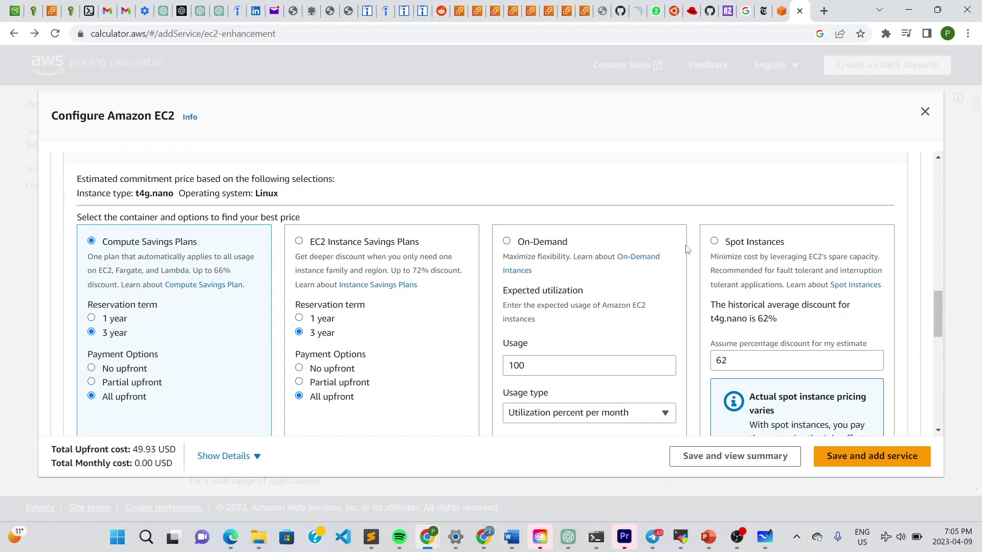
click(299, 241)
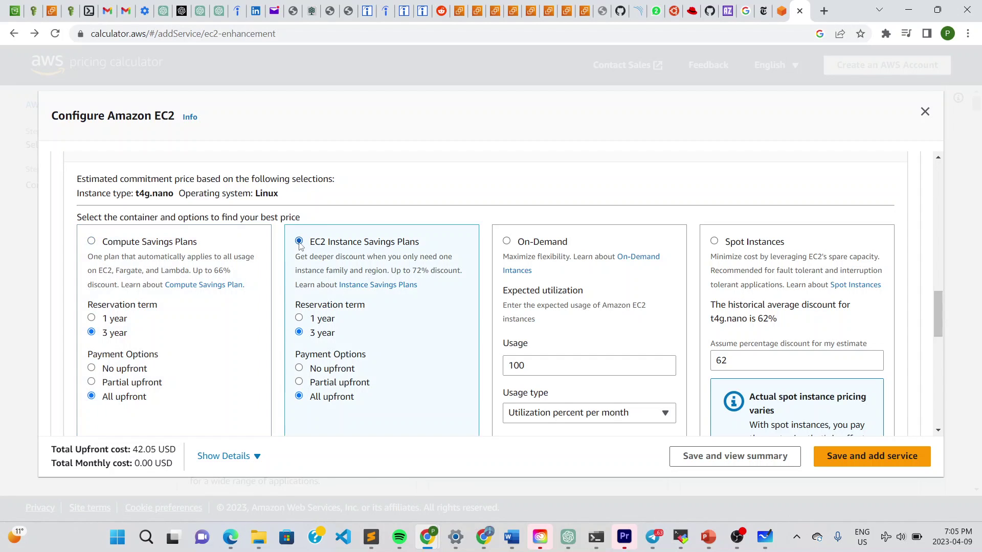
click(300, 318)
Examine the prices of the payment options, the optional Amazon Elastic Block Store settings and the other optional sections
scroll(350, 368, down, 5)
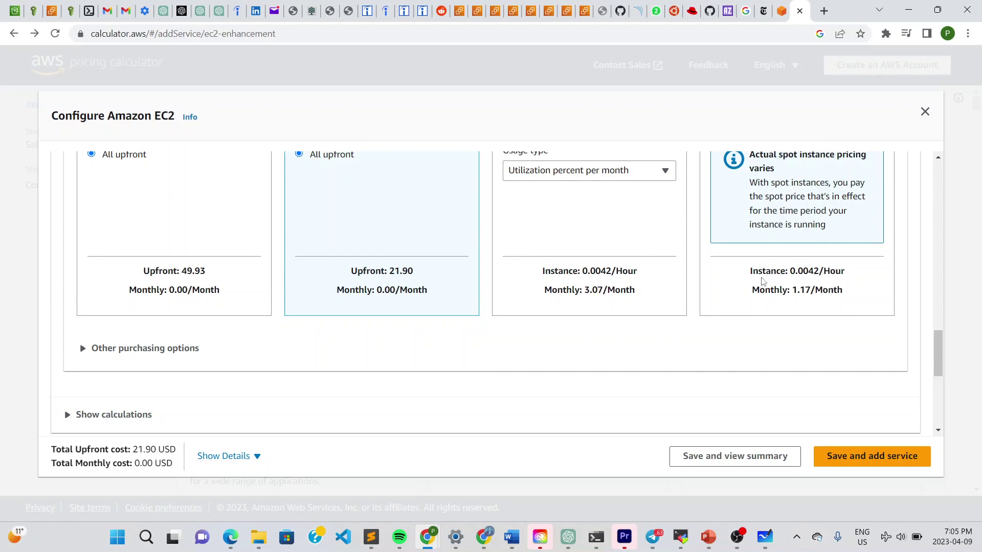
scroll(371, 340, down, 3)
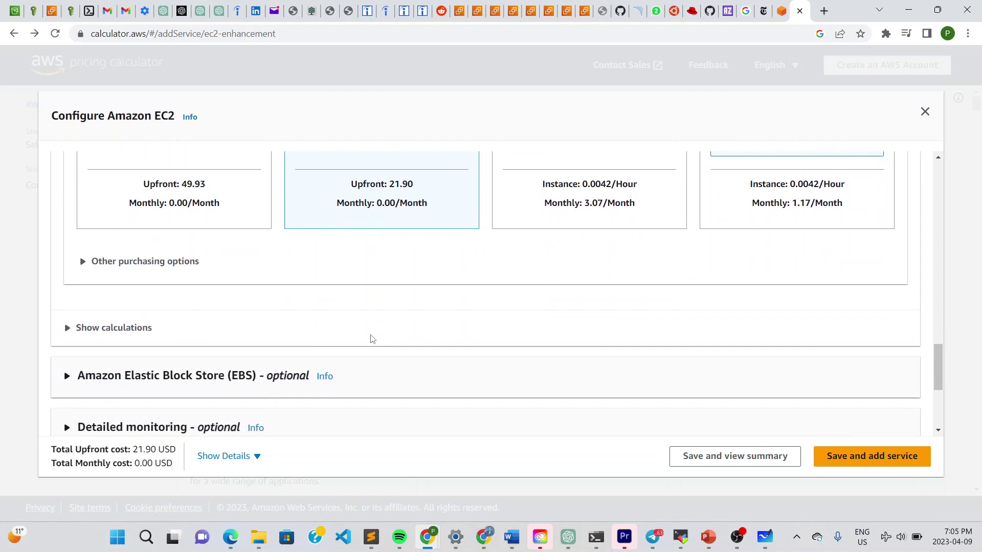
scroll(241, 305, down, 1)
scroll(241, 305, down, 1)
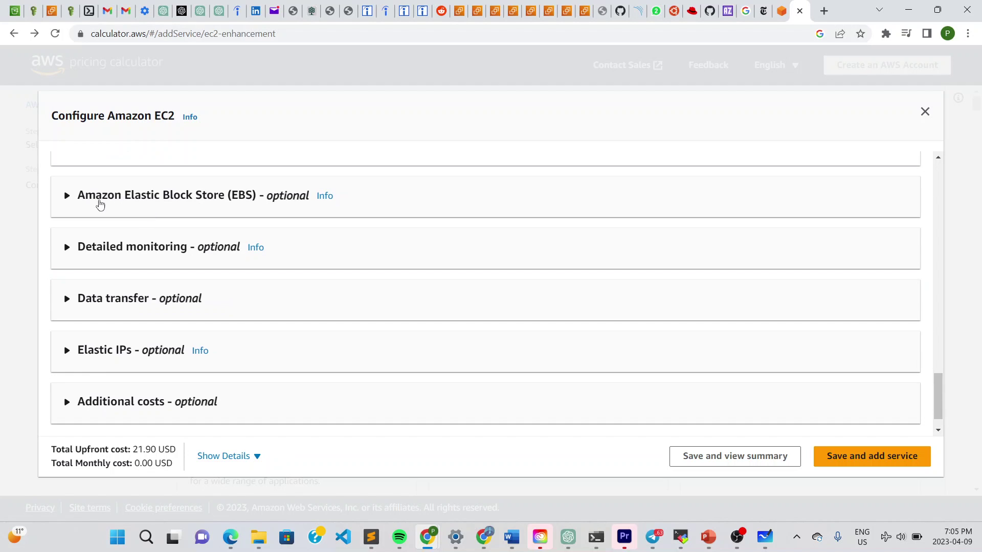
click(67, 196)
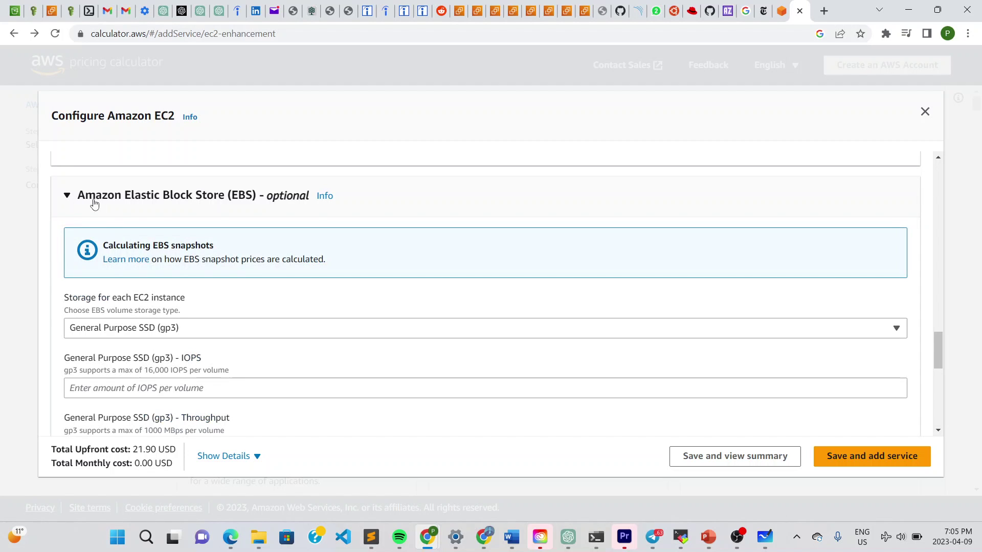
click(67, 196)
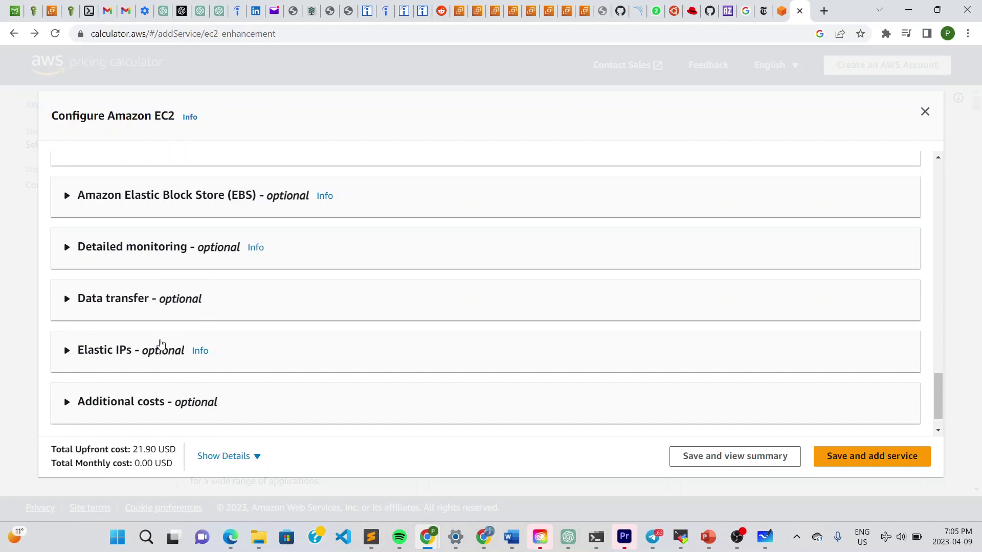
scroll(134, 272, down, 2)
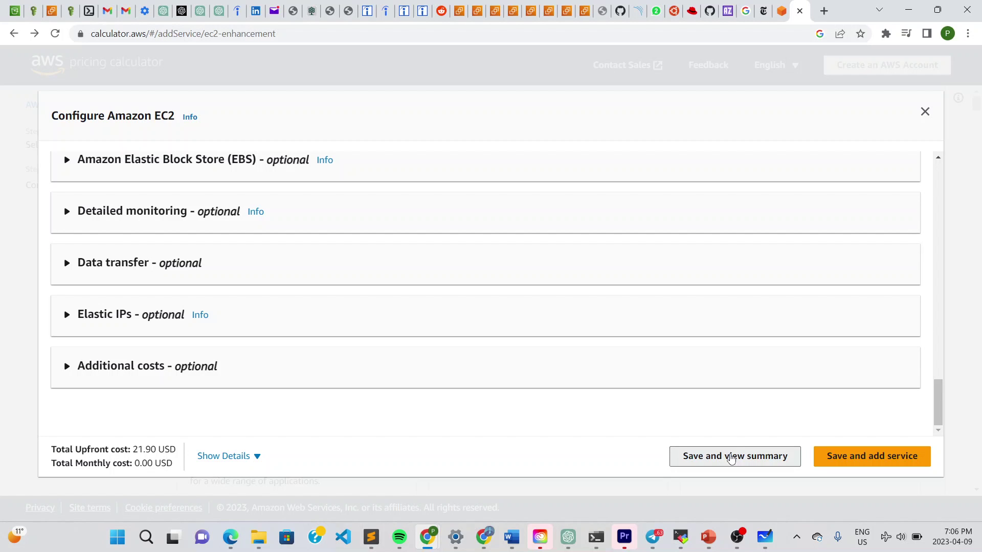
Save the Amazon EC2 configuration to the estimate and view the estimate summary
click(732, 456)
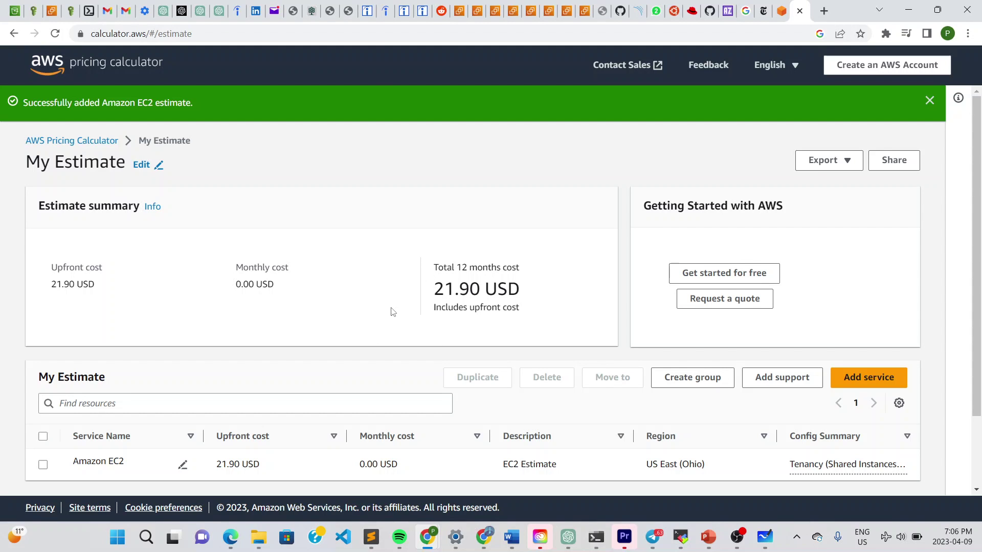
scroll(397, 319, down, 2)
scroll(396, 318, up, 2)
Export My Estimate as PDF, accept the public server acknowledgment, inspect the print preview and close it without printing
click(849, 161)
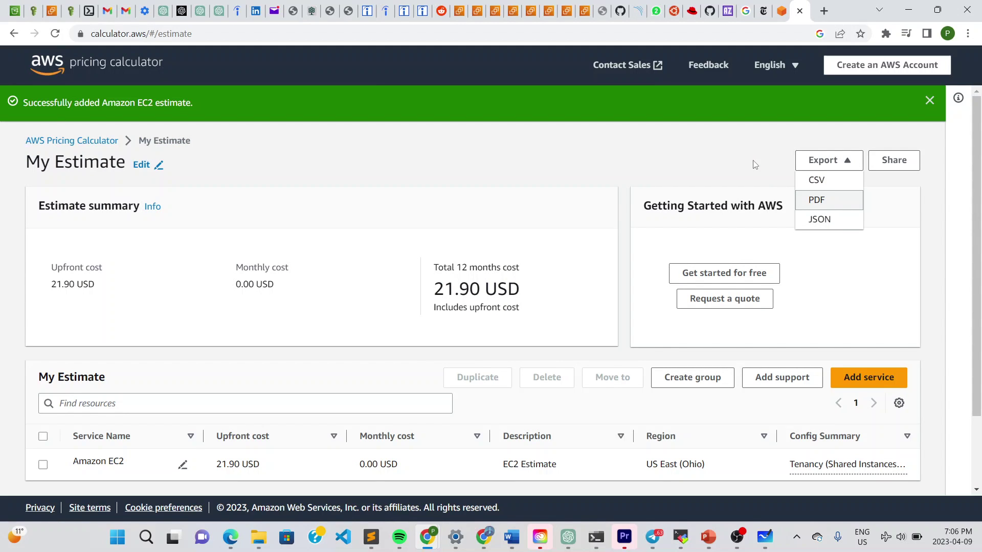
scroll(754, 165, down, 2)
scroll(754, 164, up, 2)
click(817, 201)
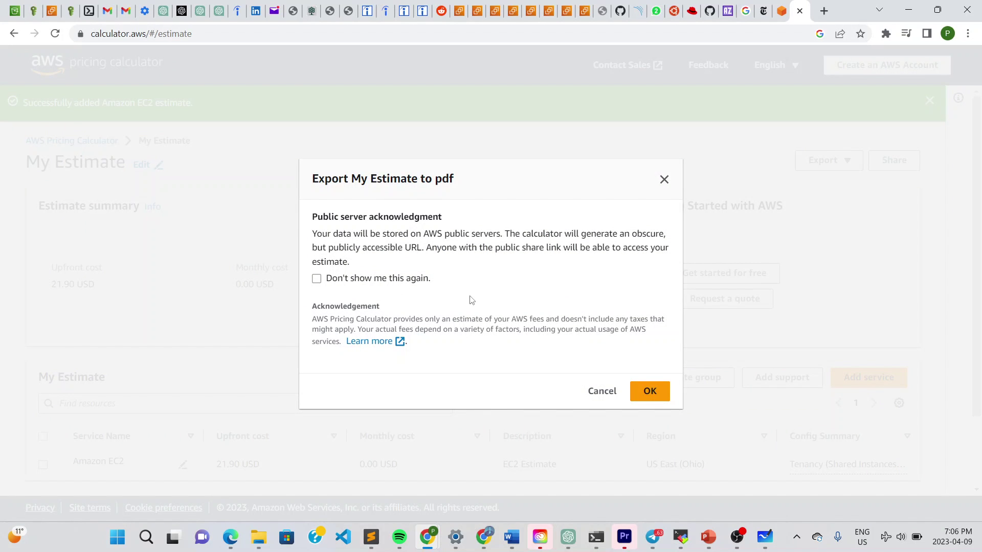
click(655, 397)
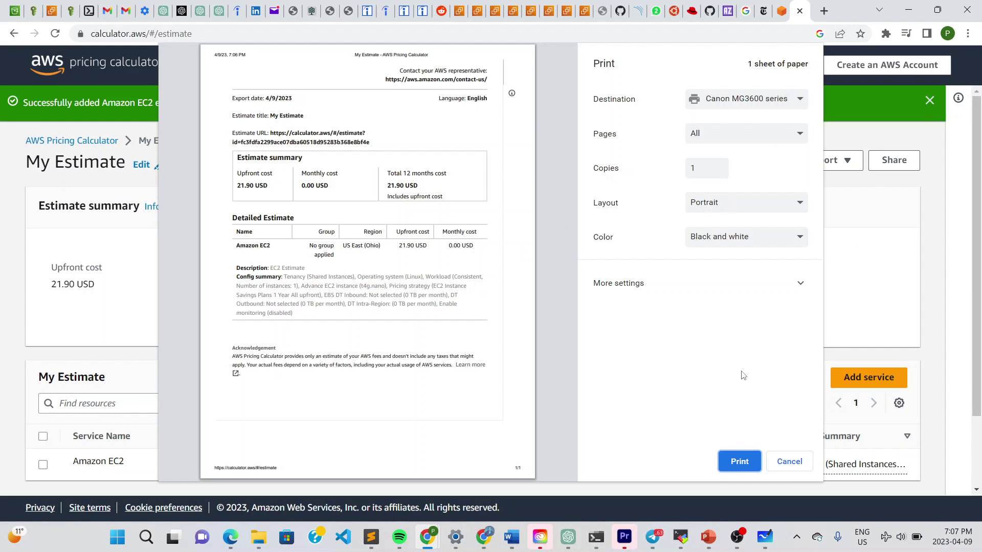
click(790, 464)
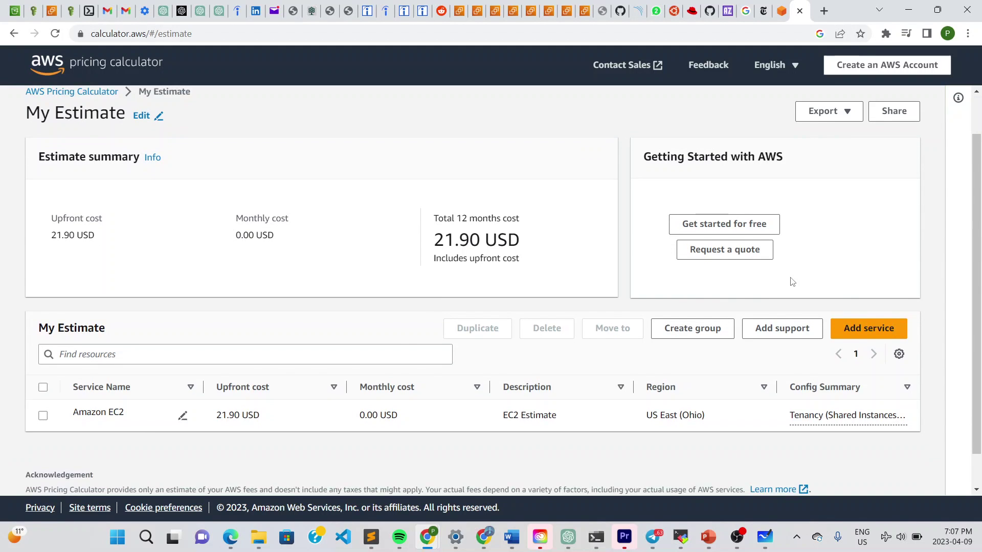
Add another service to My Estimate by searching for "Dynam" and open the configuration of Amazon DynamoDB
click(868, 329)
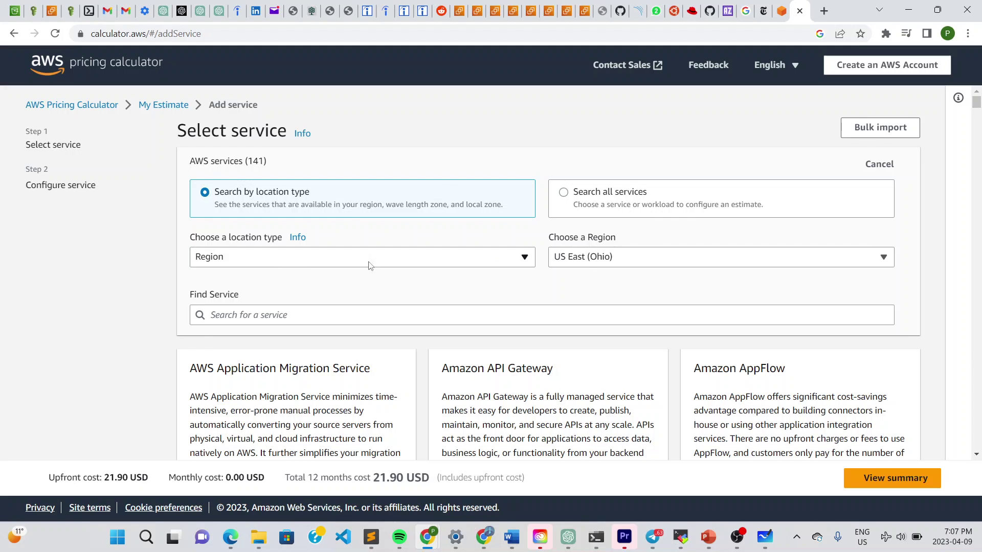
scroll(251, 302, down, 2)
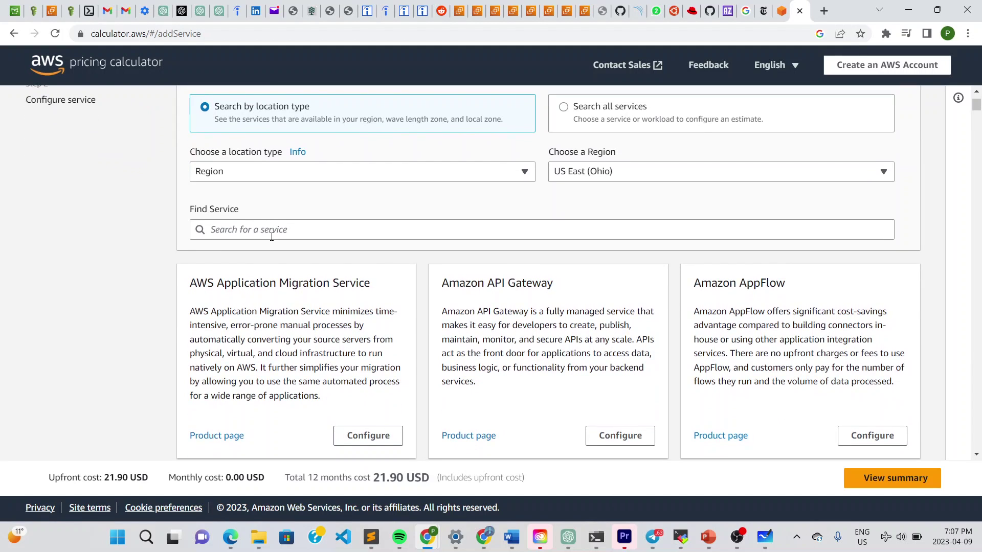
click(270, 229)
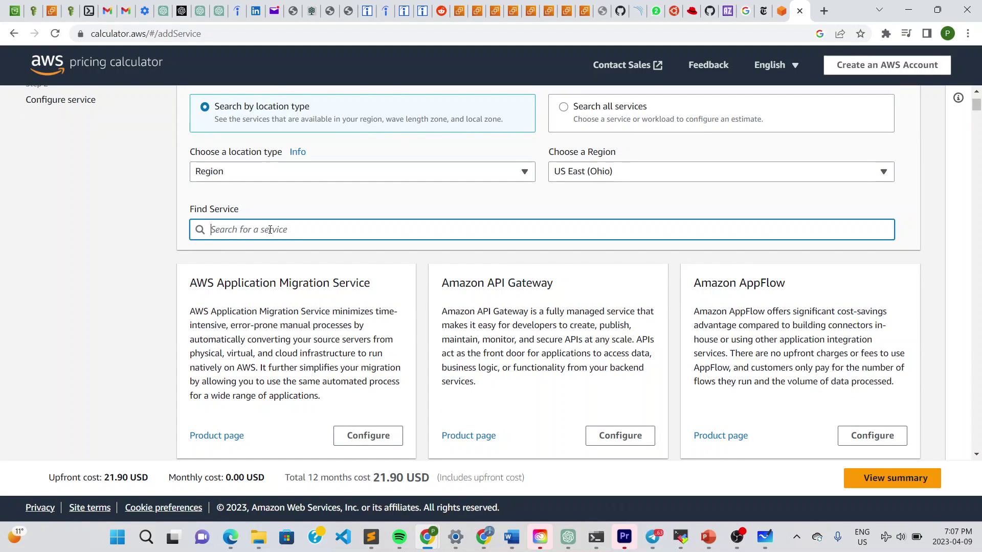
text(DB)
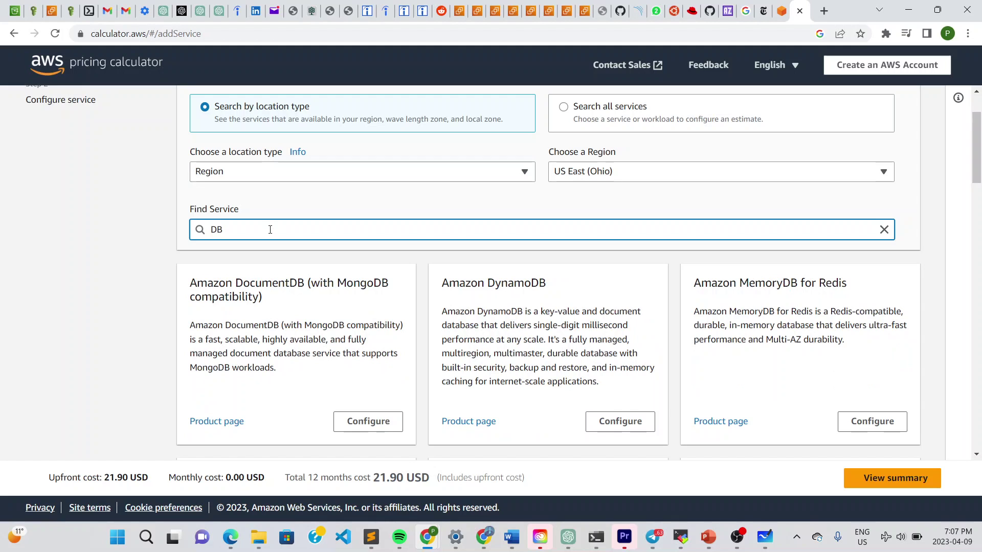
key(BackSpace)
text(ynam)
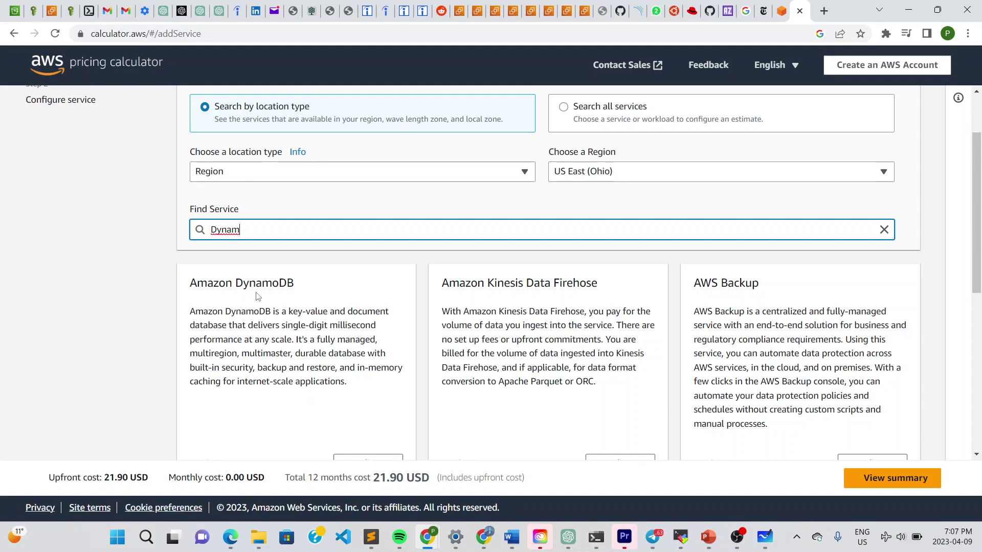
scroll(259, 295, down, 5)
scroll(258, 295, up, 7)
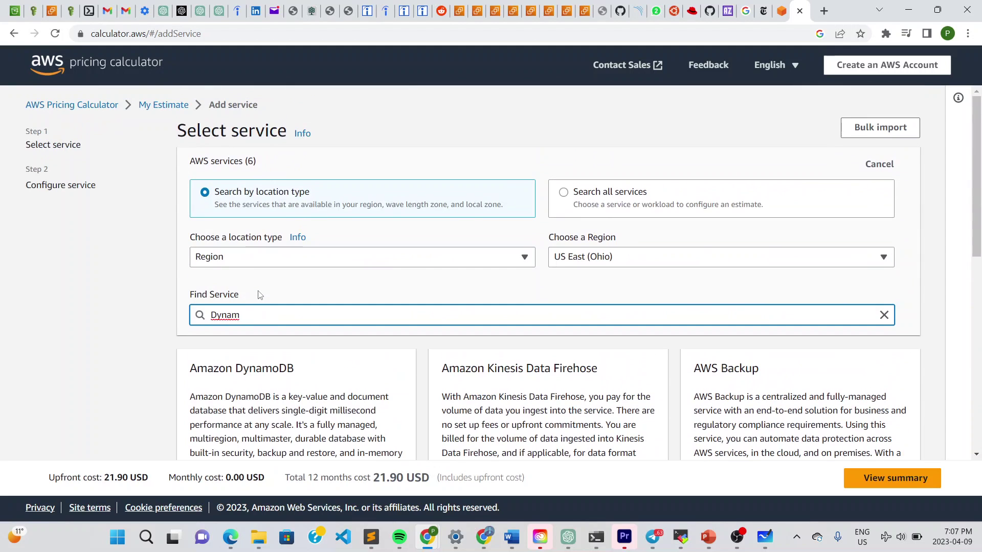
scroll(205, 348, down, 2)
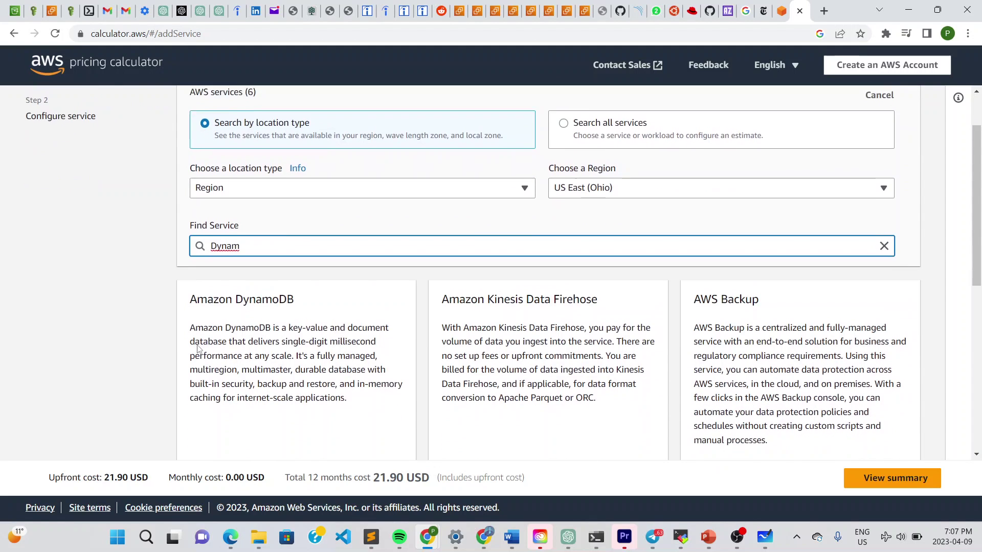
click(367, 436)
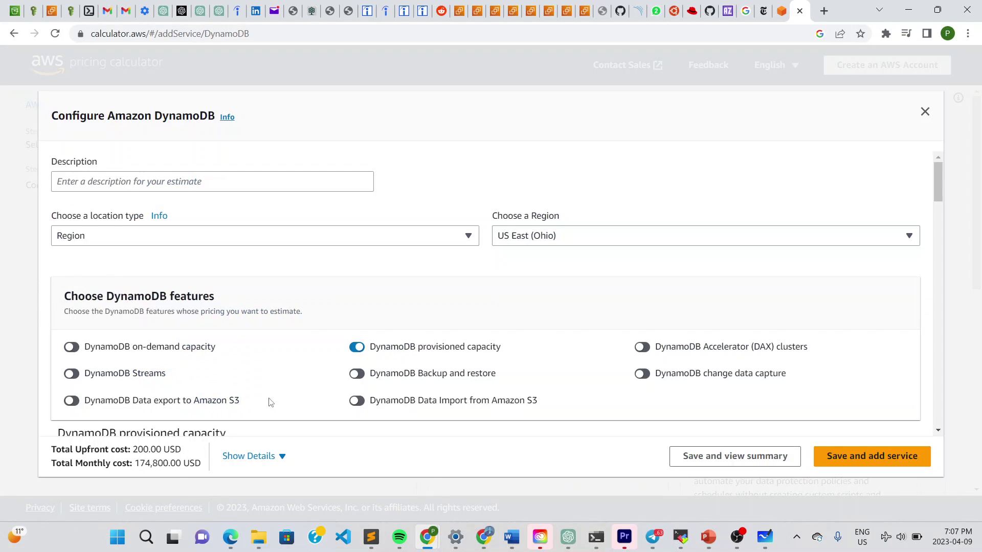
scroll(308, 313, down, 2)
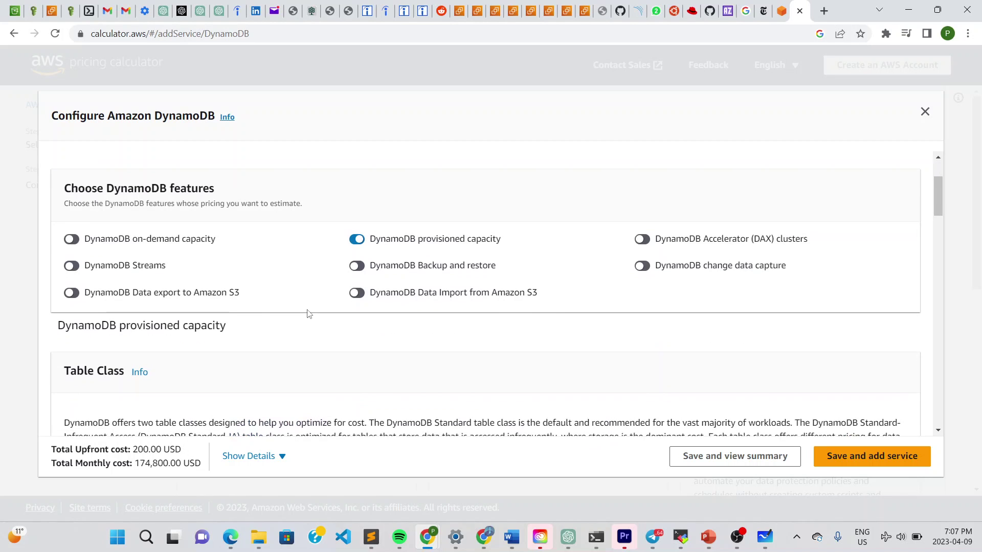
scroll(308, 313, up, 2)
click(213, 182)
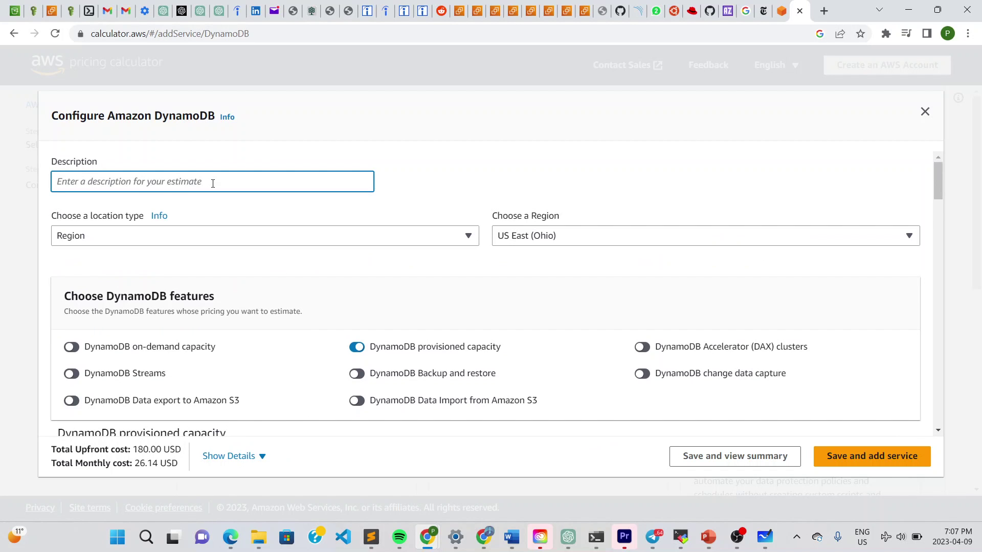
text(Dynamo)
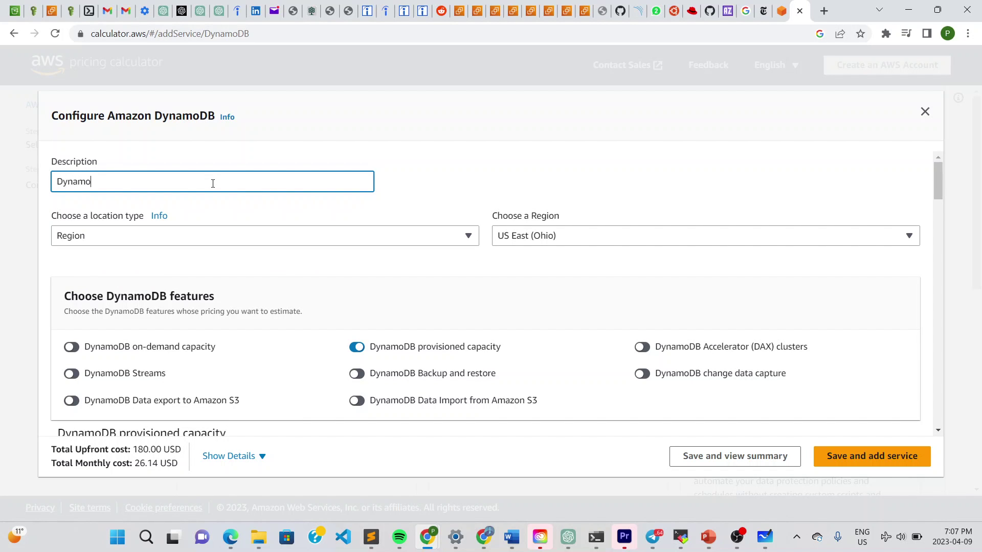
text( Esdima)
key(BackSpace)
key(BackSpace)
key(BackSpace)
key(BackSpace)
text(tima)
click(29, 221)
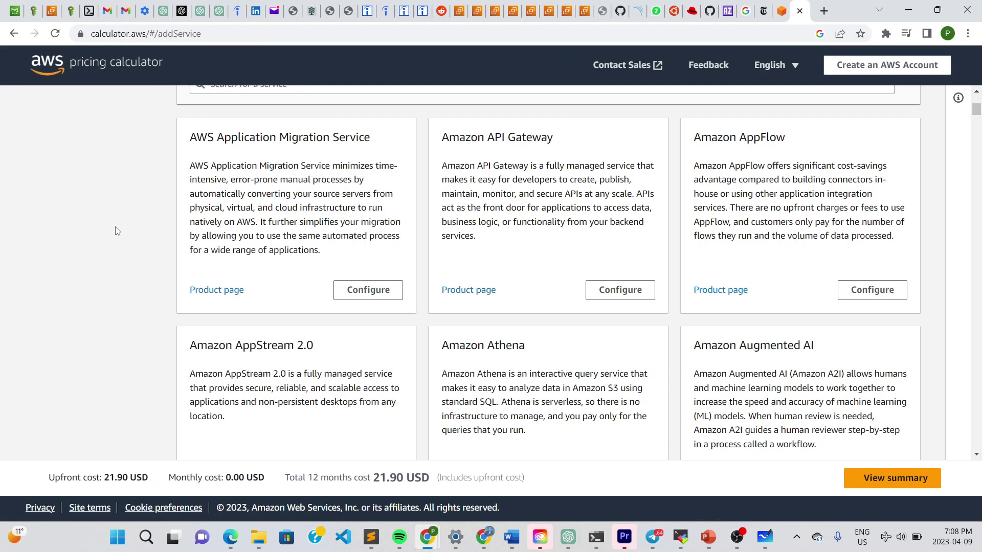
Return to the Amazon DynamoDB configuration and enter "Amazon Dynamo Estimate" as its description
scroll(109, 195, up, 5)
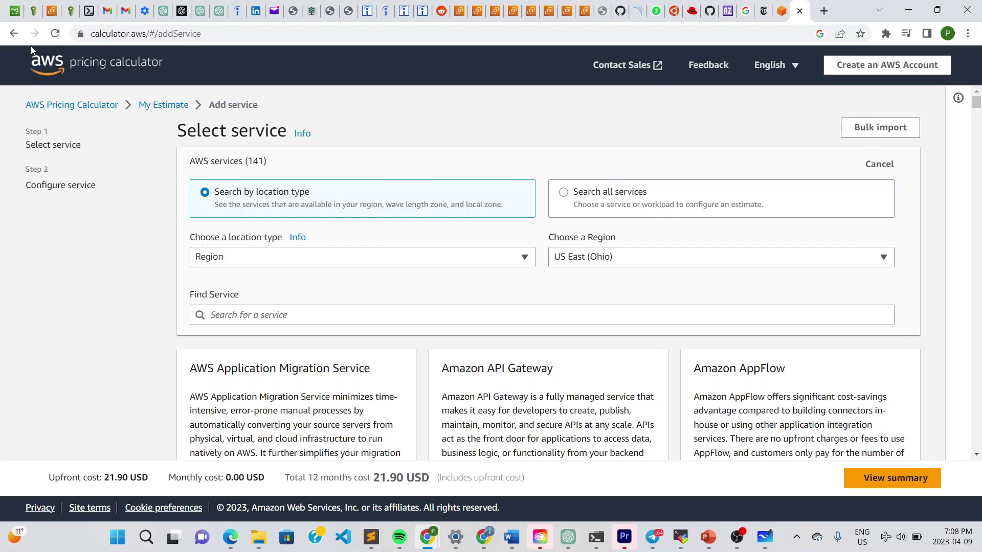
click(19, 34)
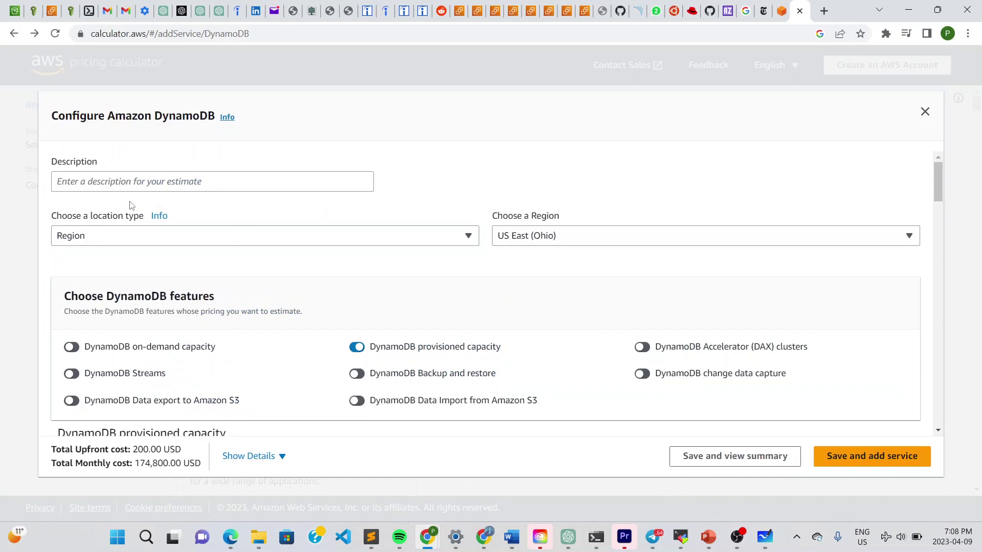
click(114, 182)
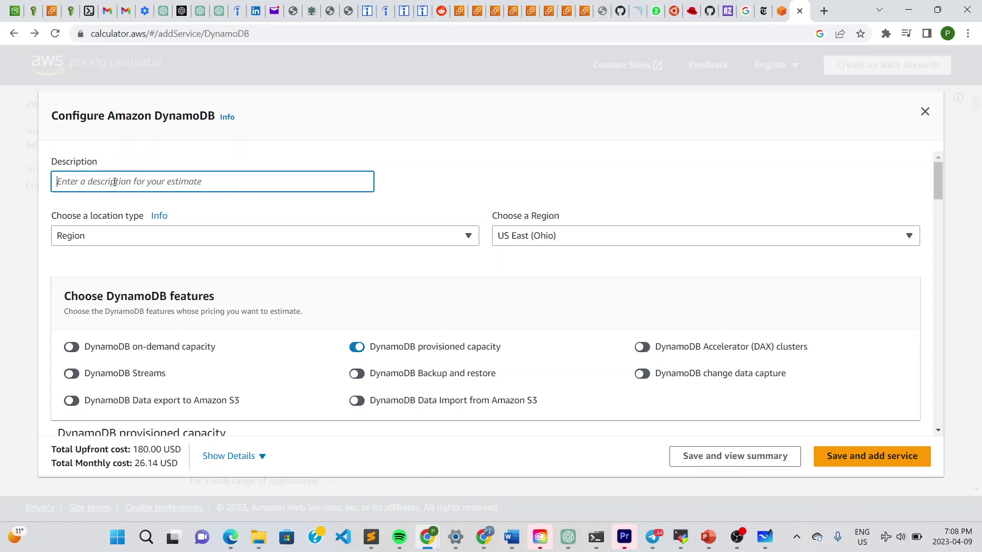
text(Amazon Dynamo )
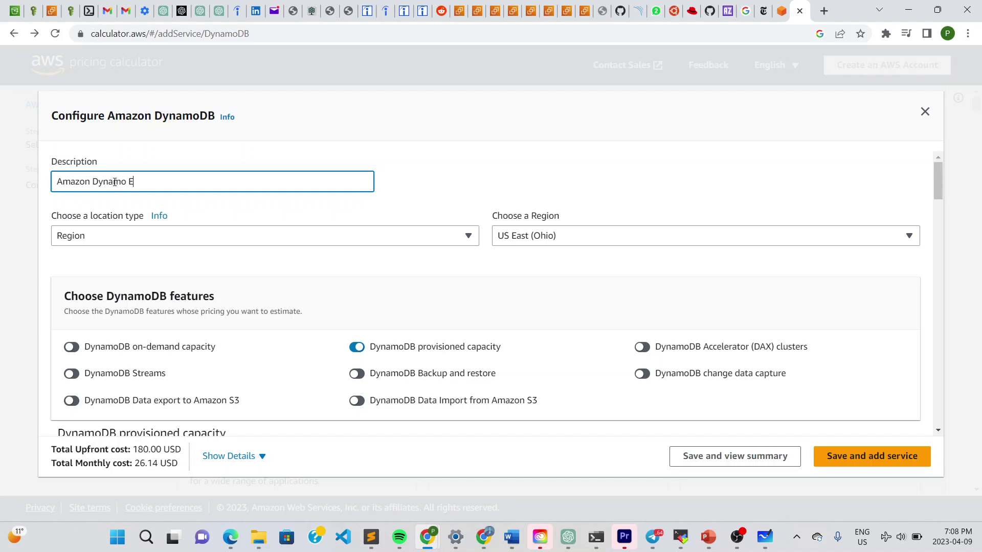
text(Estimate)
click(179, 254)
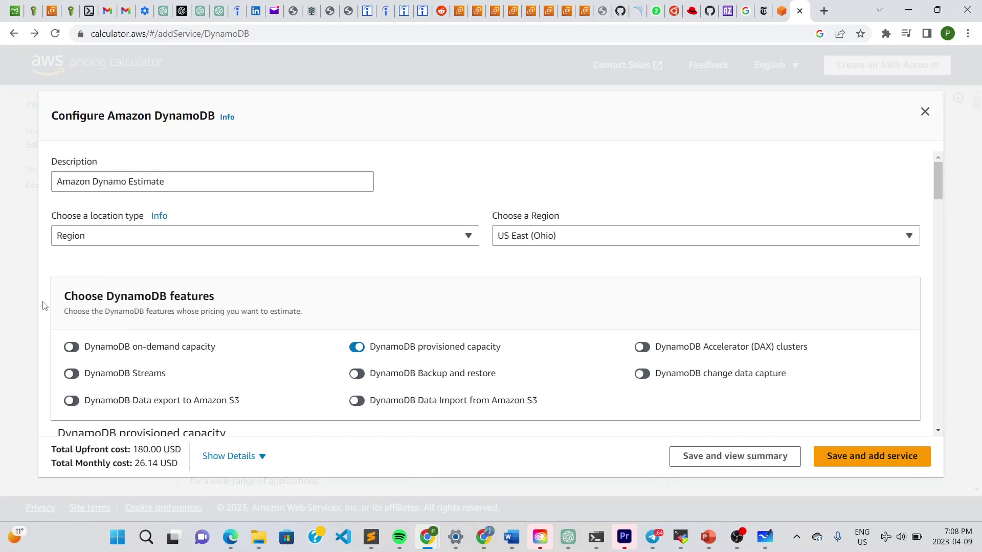
Examine the DynamoDB features and the available table classes, keeping the Standard table class
drag(935, 185, 935, 210)
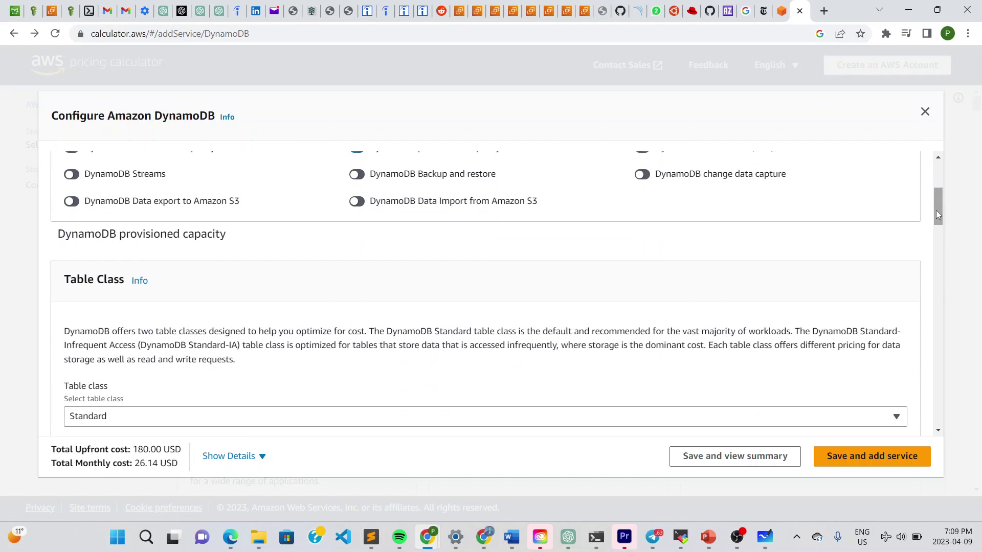
scroll(936, 212, up, 4)
scroll(938, 215, down, 5)
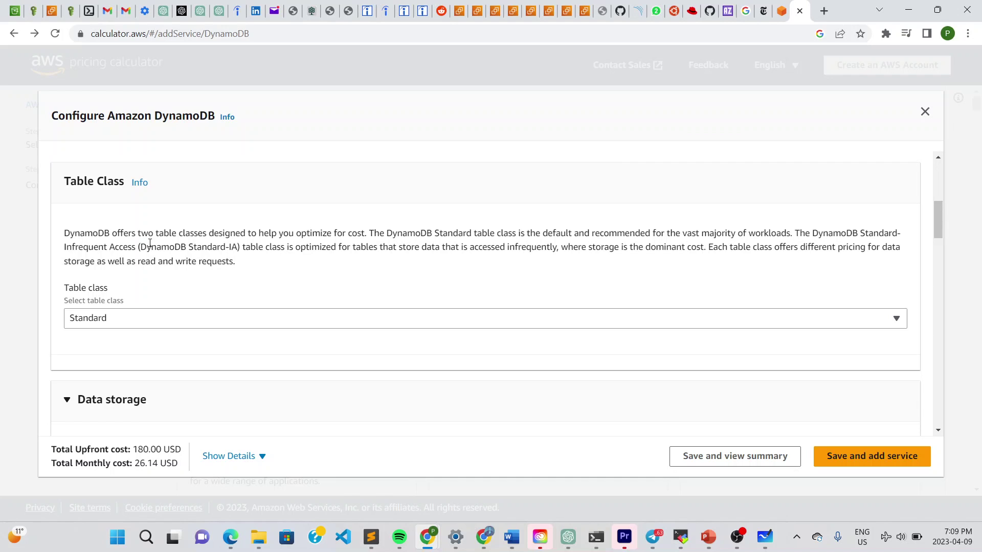
click(187, 324)
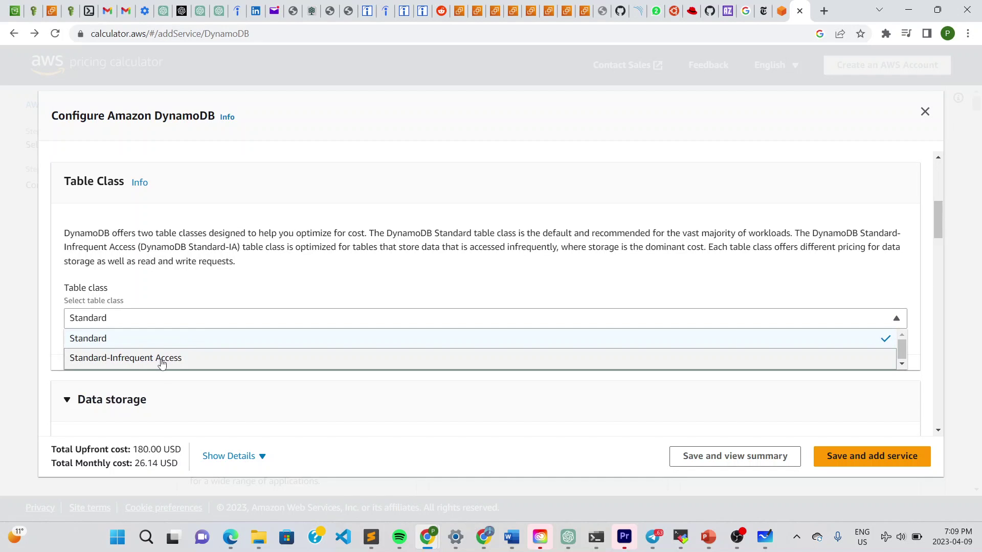
click(50, 337)
Set the DynamoDB data storage size to 3 GB and the average item size to 6 KB
scroll(50, 337, down, 2)
scroll(49, 338, down, 1)
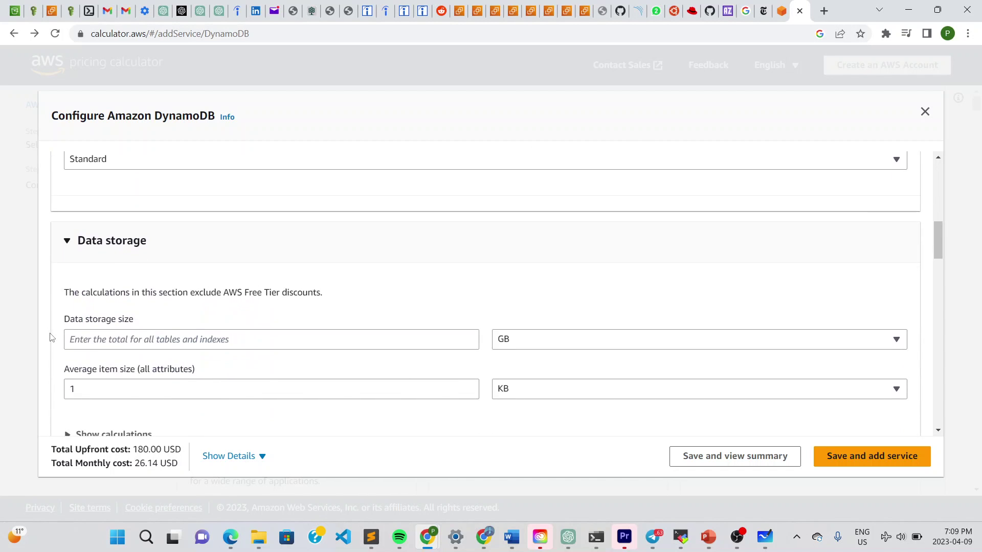
scroll(50, 338, down, 1)
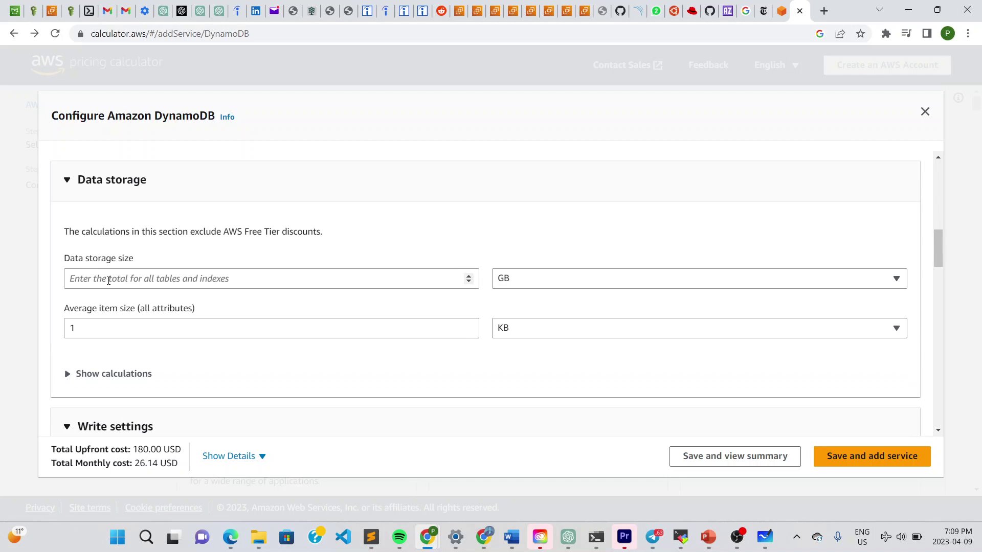
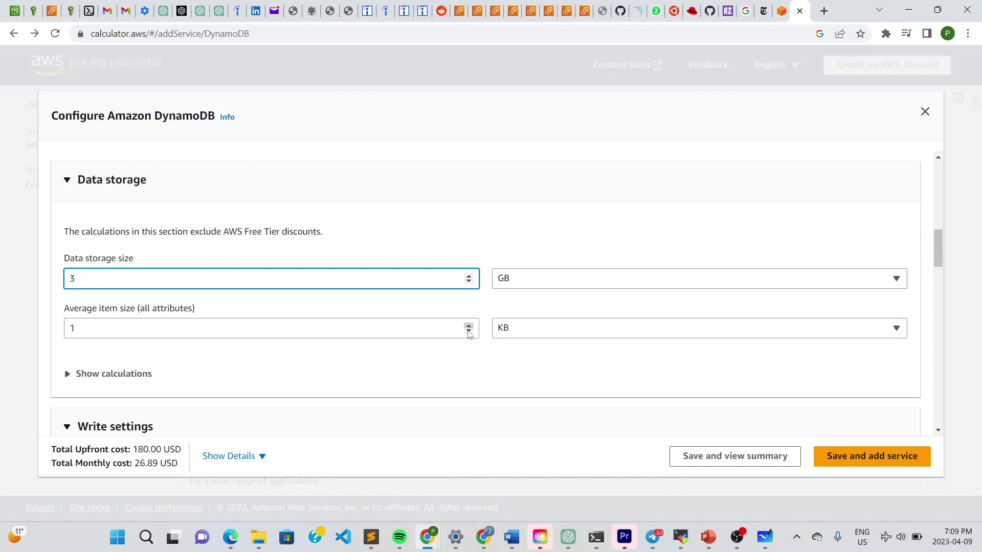
double_click(442, 335)
text(5)
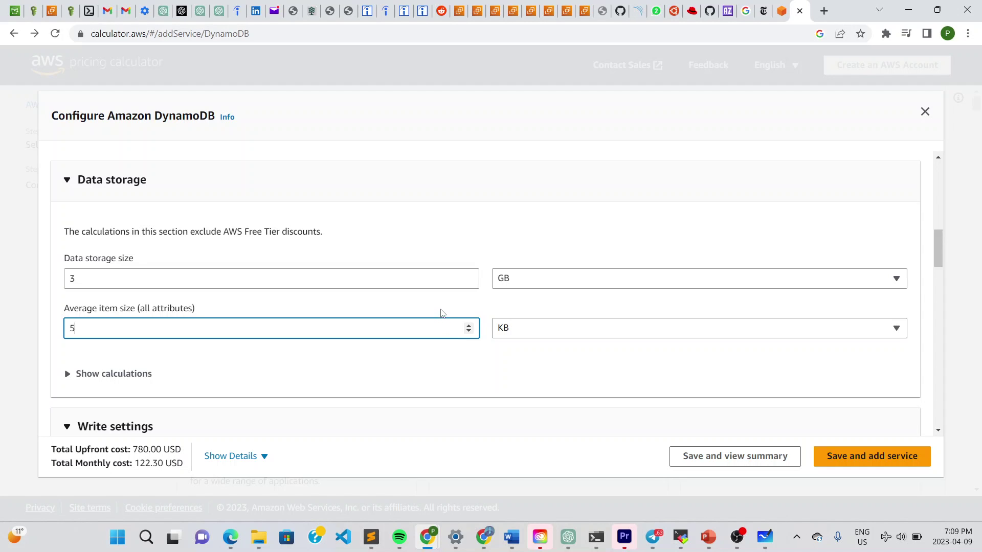
key(BackSpace)
click(379, 325)
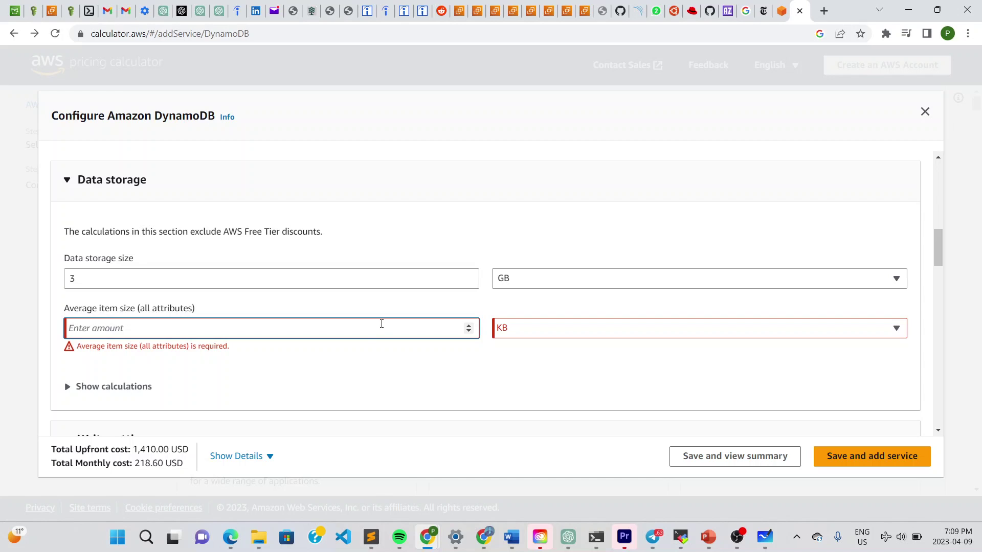
text(6)
click(447, 303)
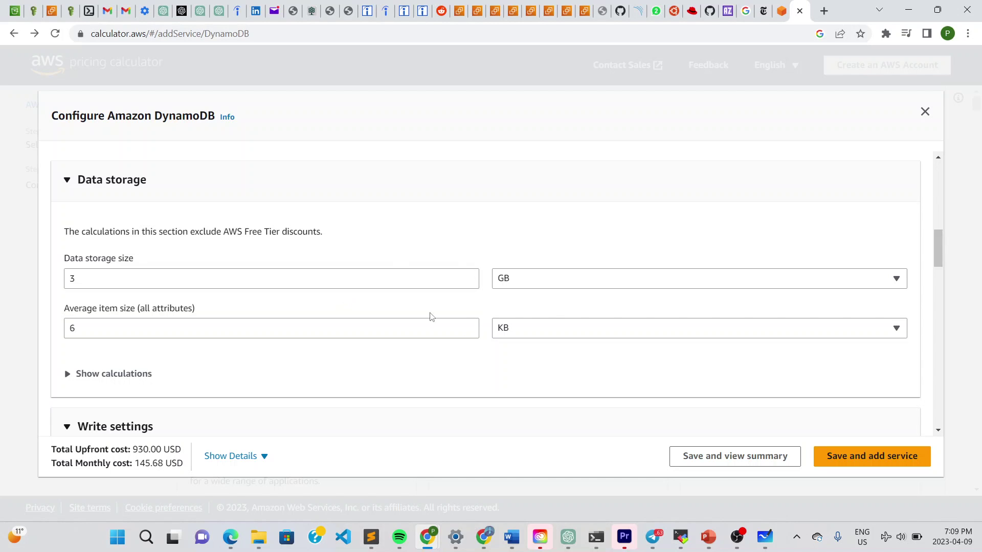
Keep KB as the unit of the average item size and set its value to 100
click(573, 327)
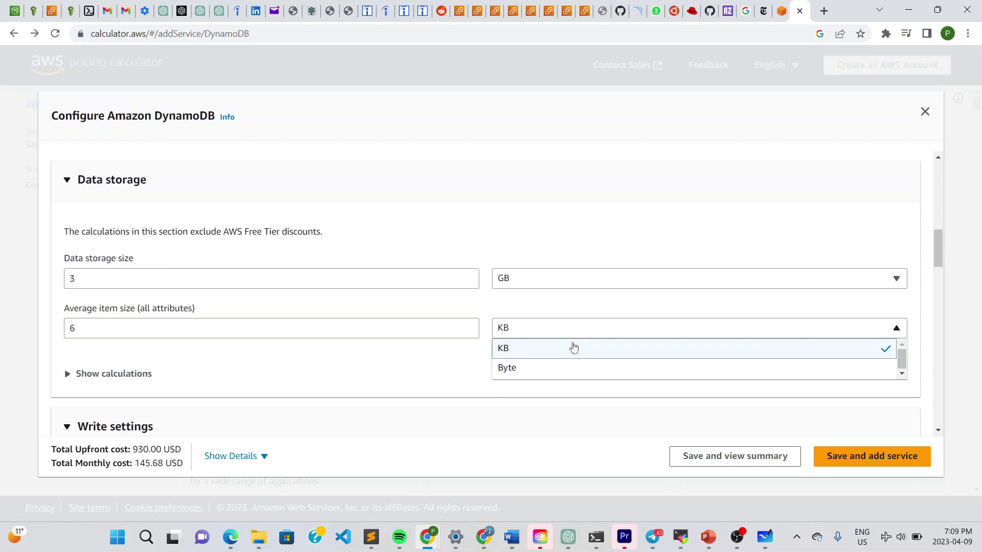
click(547, 347)
click(410, 325)
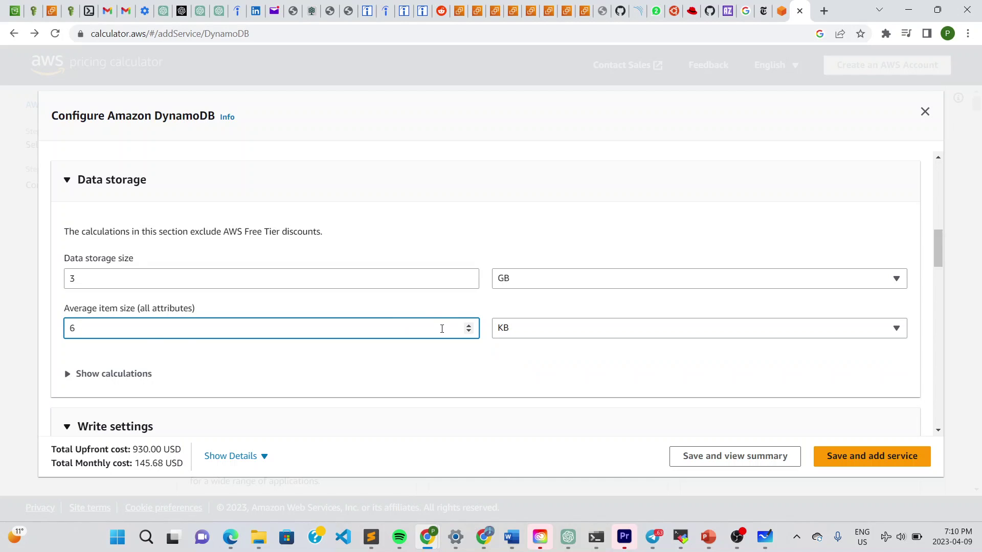
key(BackSpace)
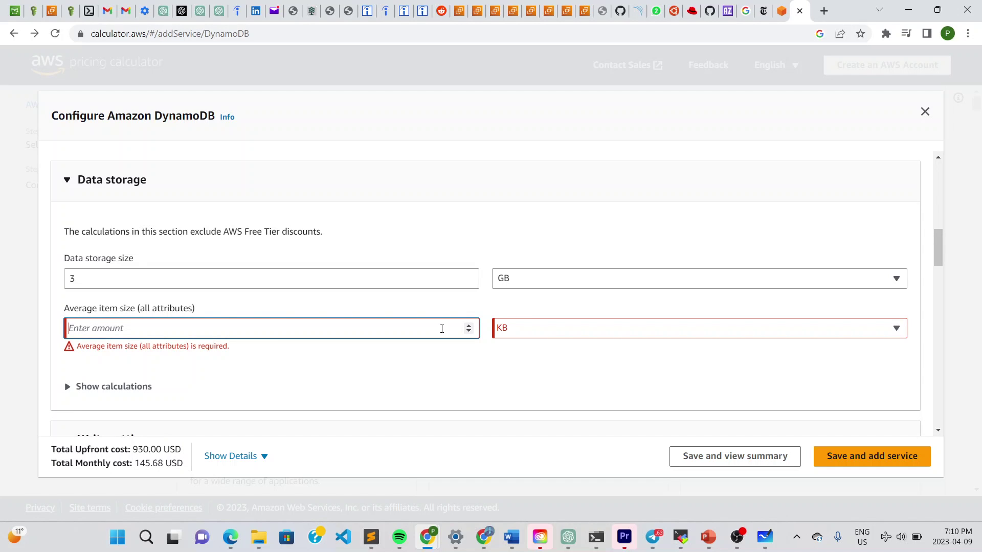
text(100)
click(403, 360)
Review the write and read settings, save the Amazon DynamoDB configuration and view the estimate summary
scroll(403, 360, down, 7)
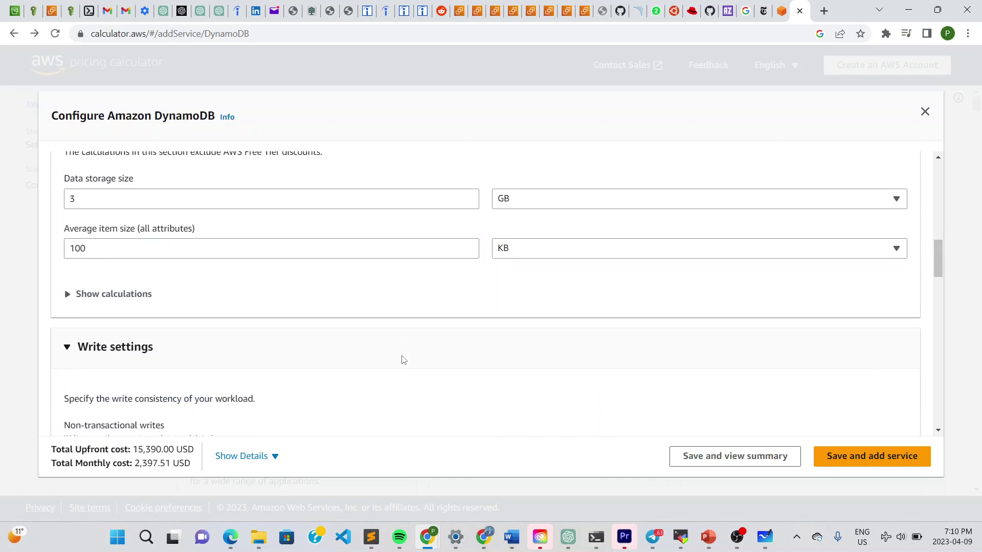
scroll(403, 360, up, 1)
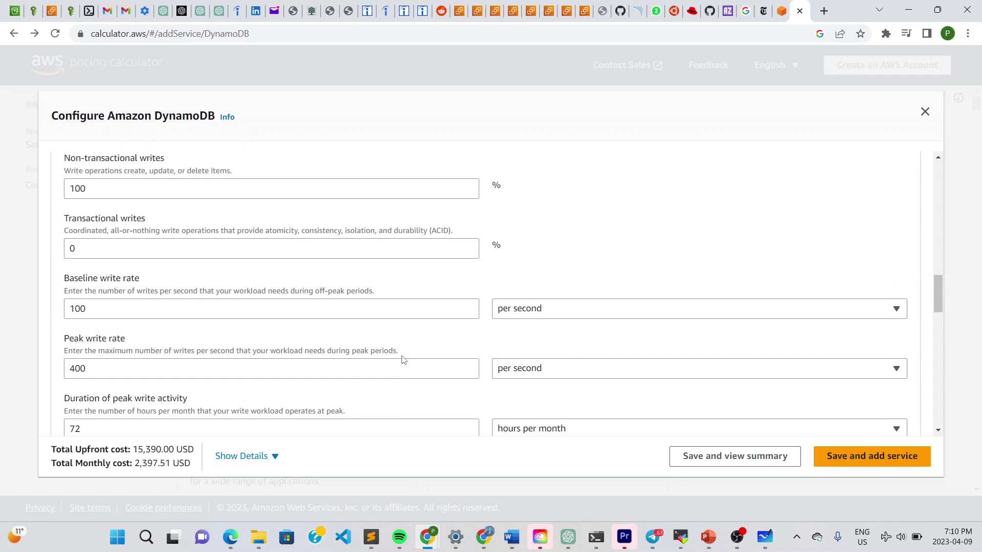
scroll(372, 320, down, 2)
scroll(372, 320, down, 8)
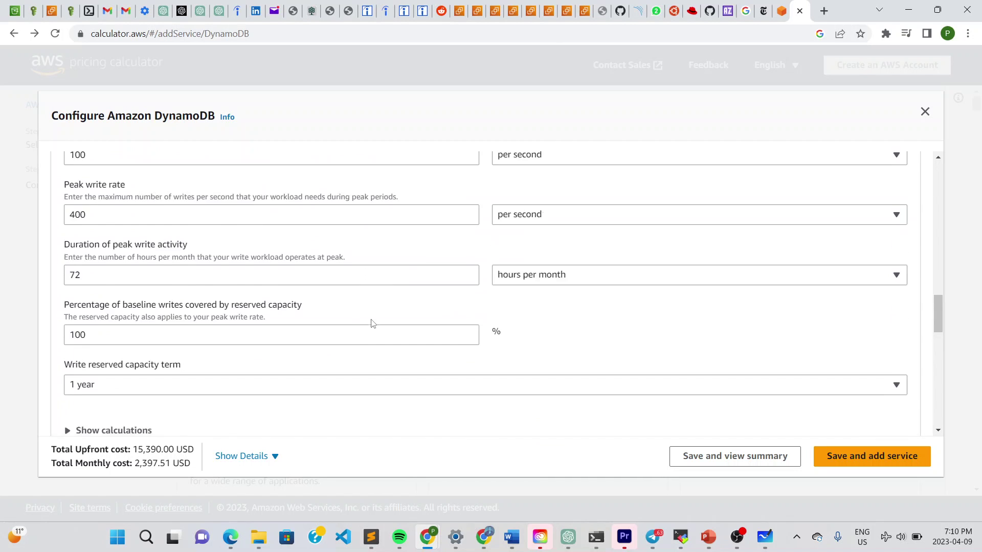
scroll(371, 319, down, 7)
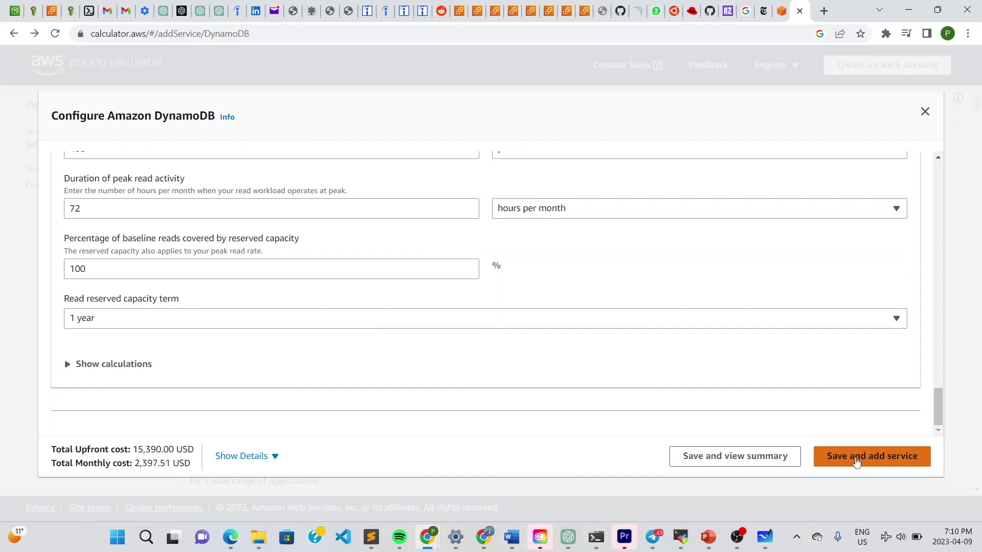
click(726, 456)
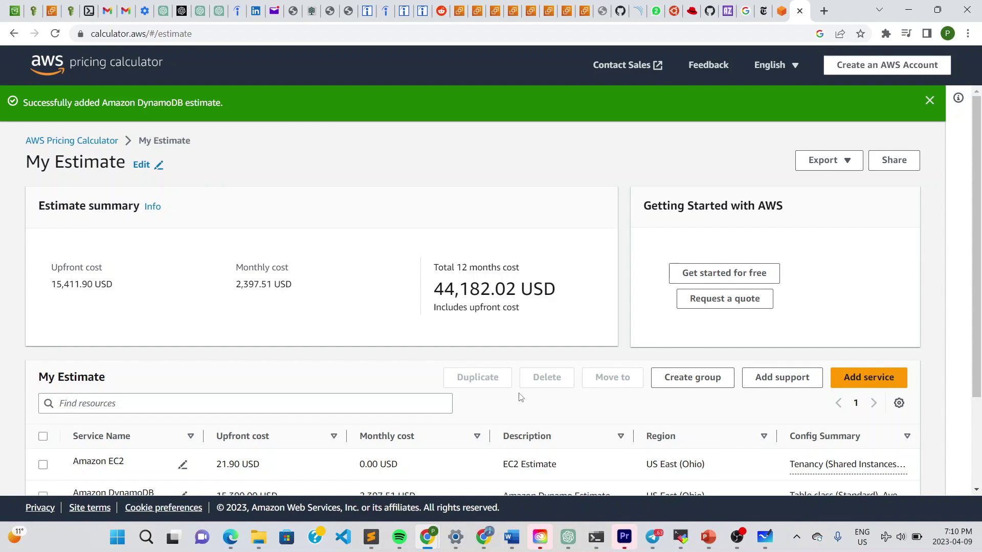
Examine the combined estimate, its export formats and the sharing acknowledgment, closing the acknowledgment without agreeing
scroll(373, 363, down, 3)
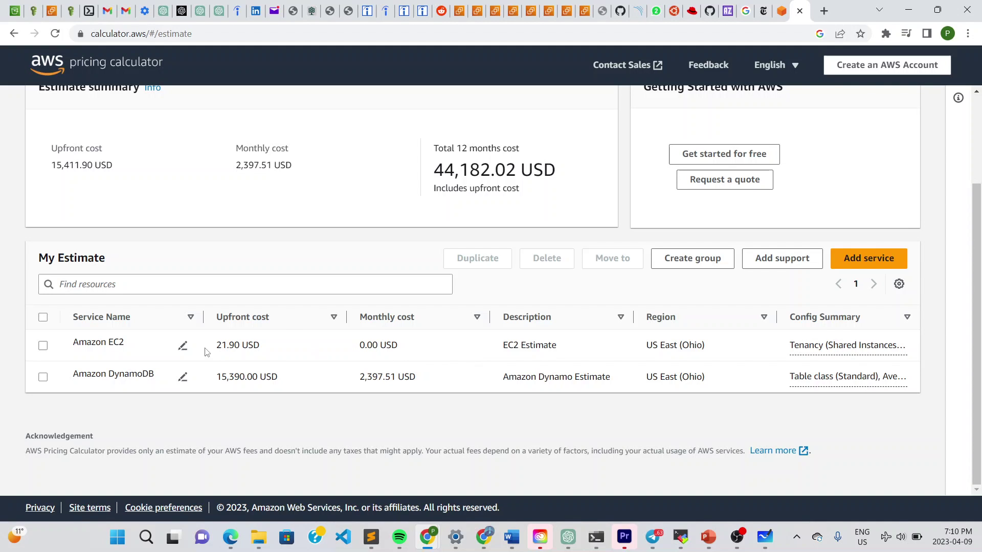
scroll(410, 312, up, 3)
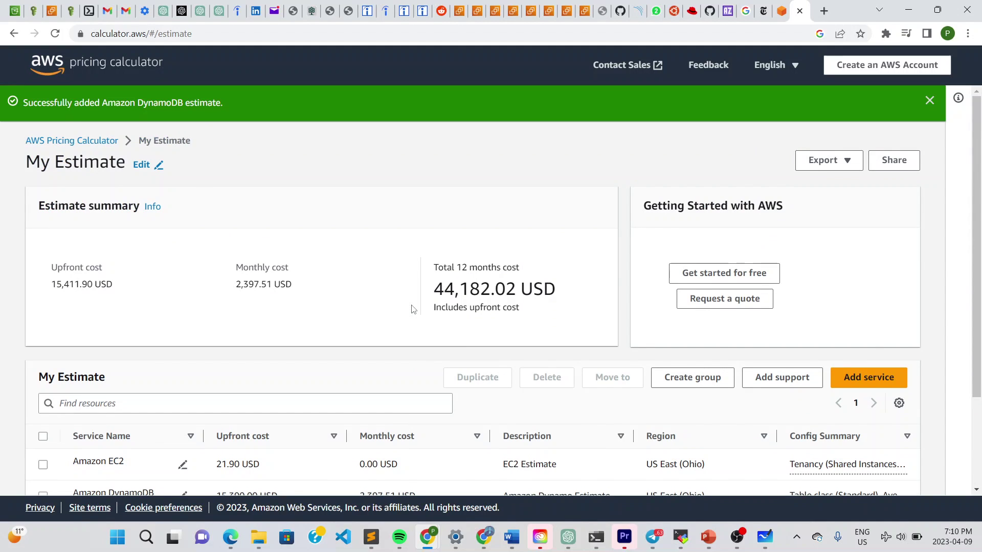
click(845, 164)
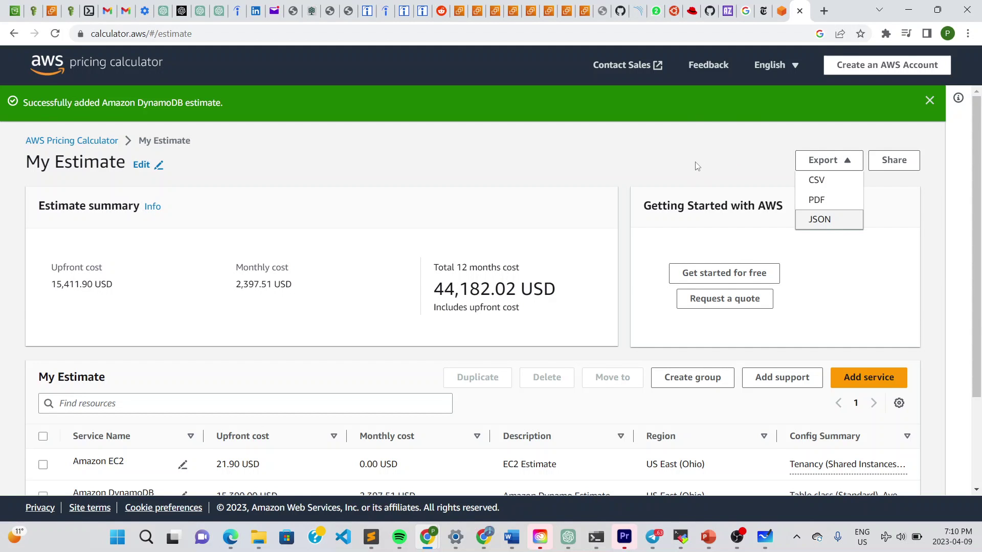
click(892, 162)
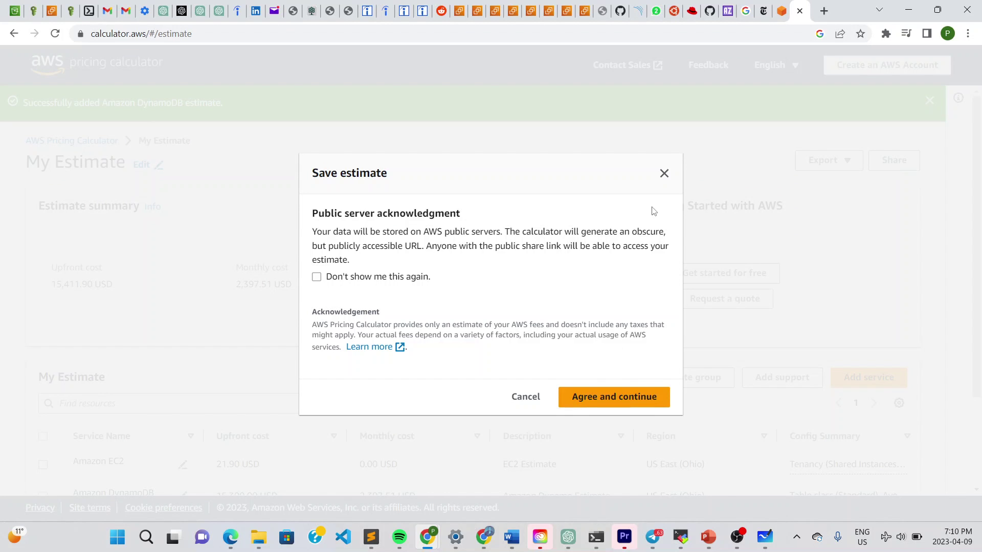
click(663, 173)
scroll(384, 171, down, 2)
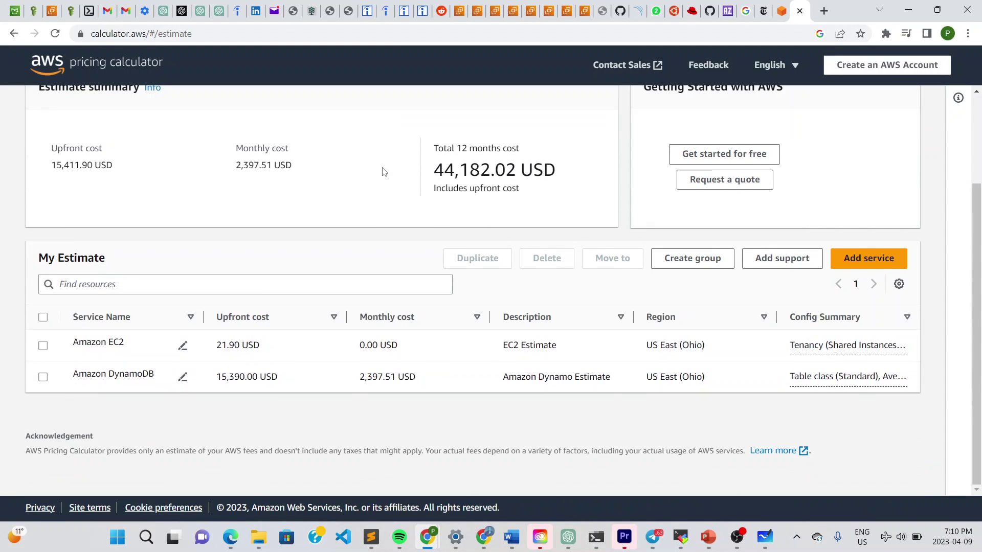